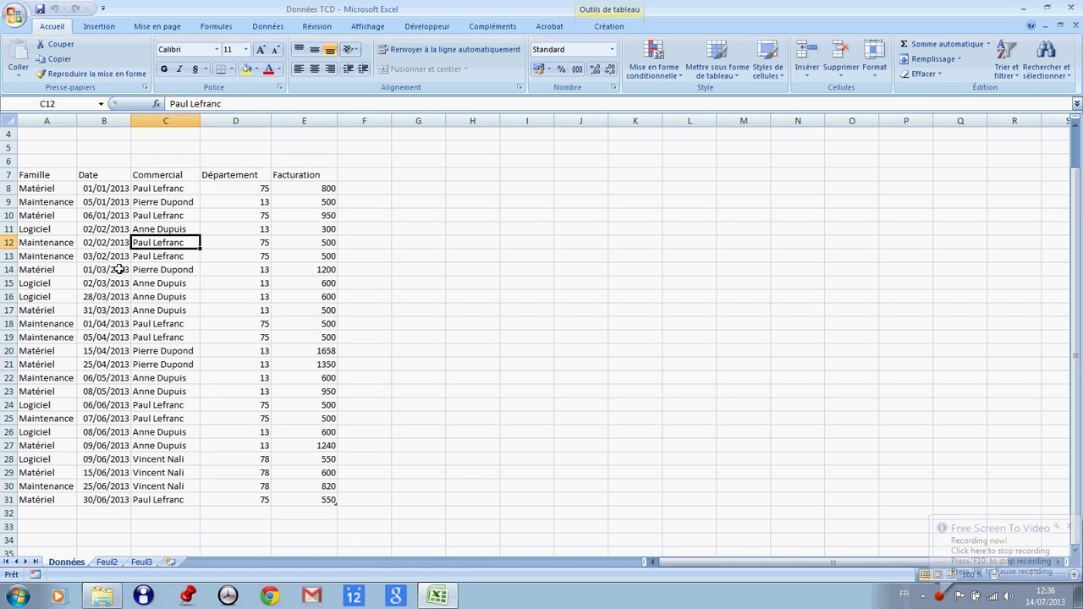
- Point out salesperson entries in column C and select the data rows from the A7 header
left_click(960, 564)
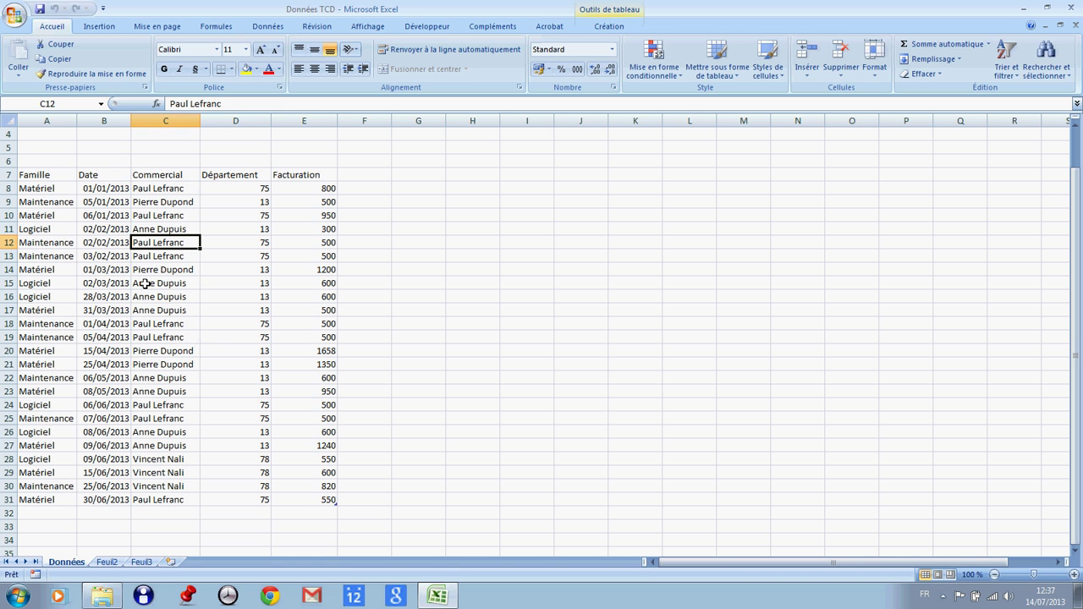
left_click(175, 295)
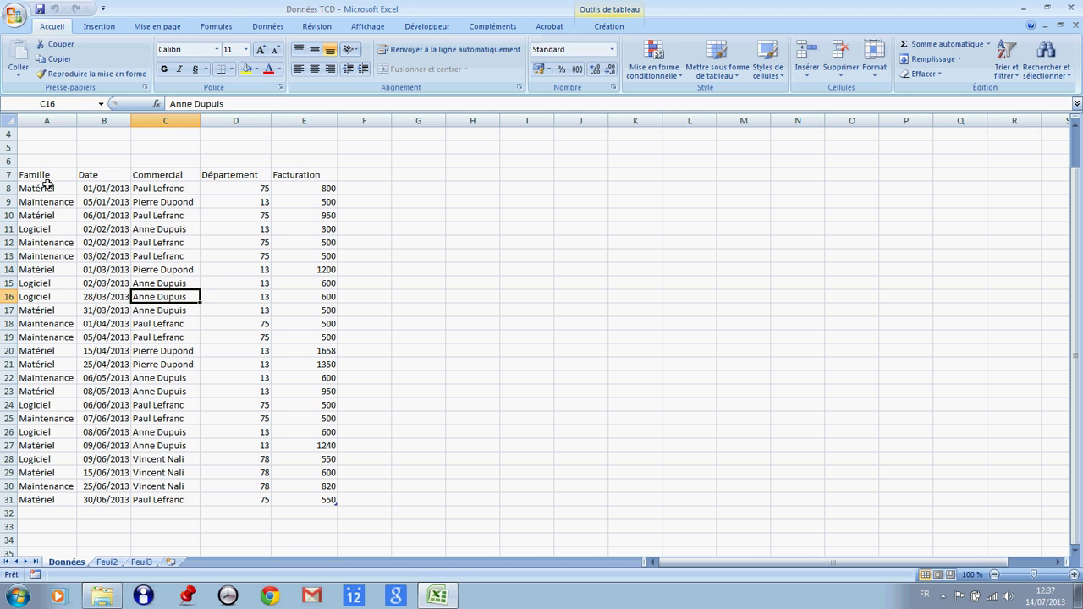
left_click(158, 273)
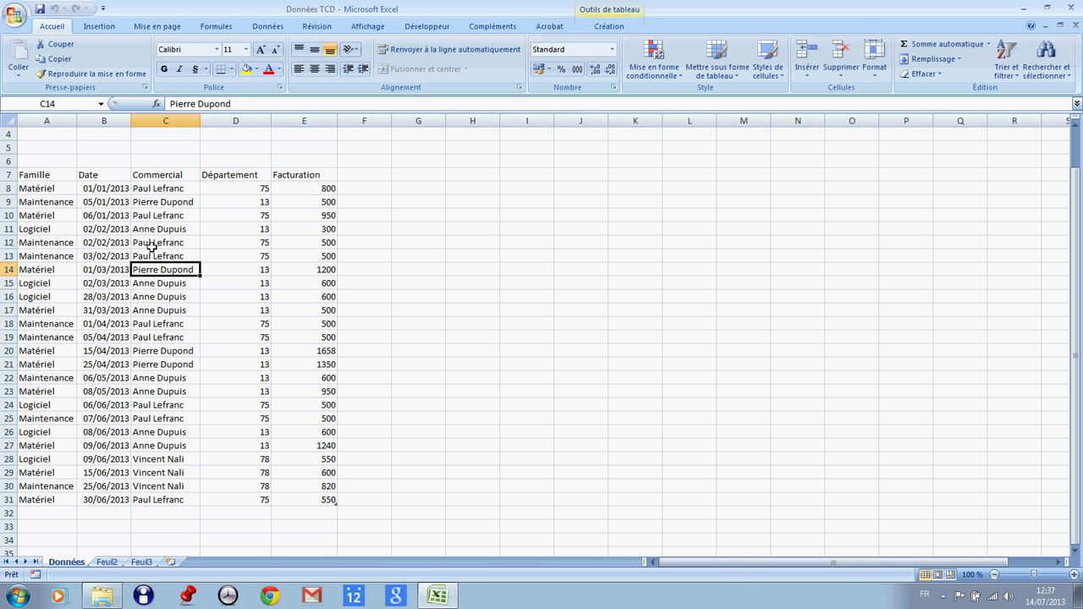
left_click(42, 176)
left_click_drag(44, 176, 304, 457)
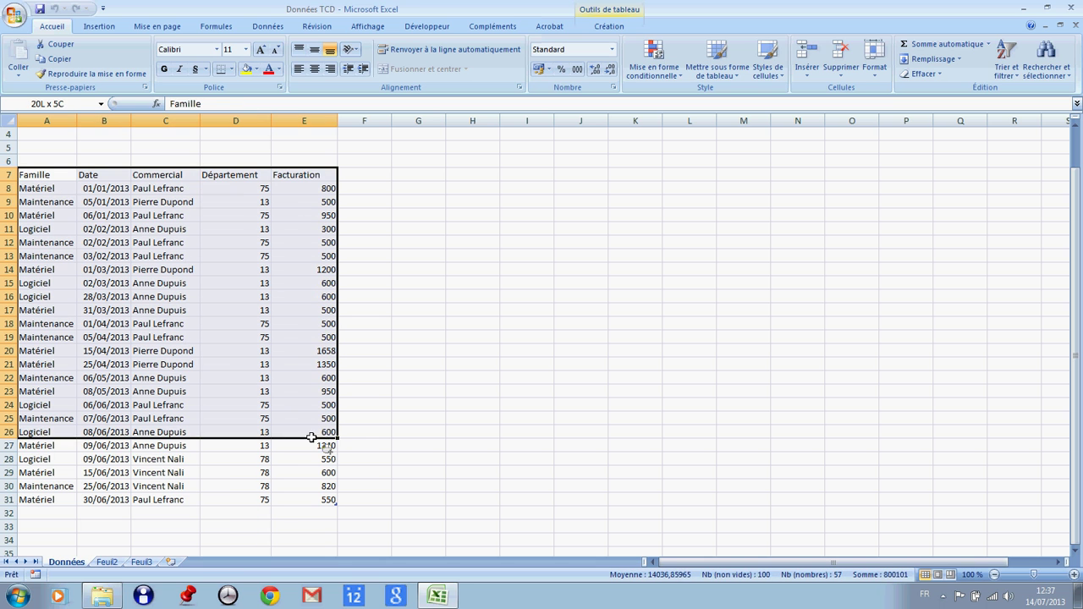
left_click(180, 365)
- Walk through the Famille, Date, Commercial, Département and Facturation columns, then select the whole table
left_click(48, 177)
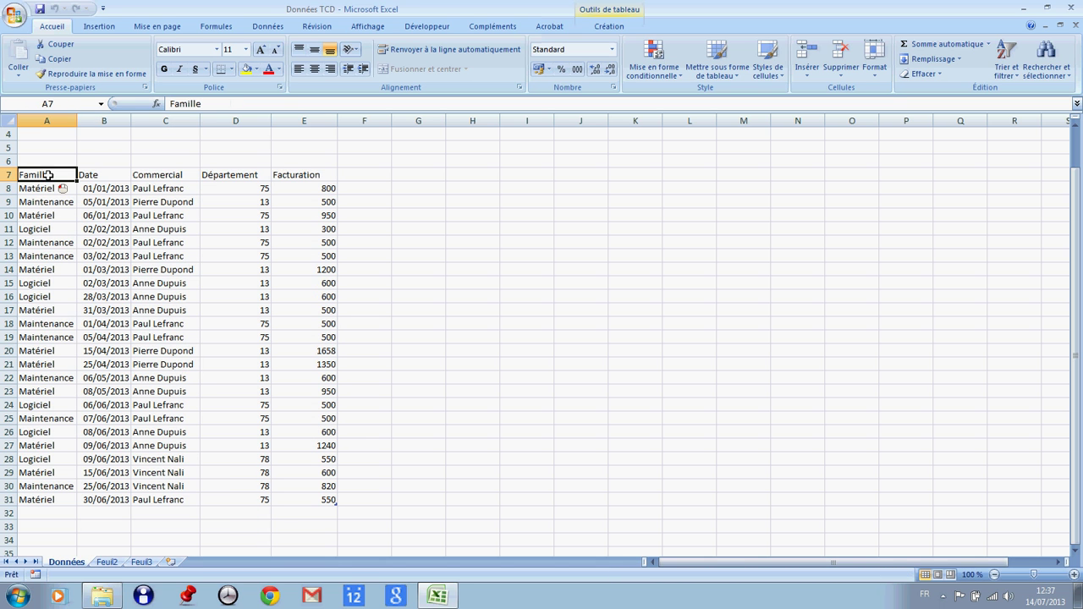
left_click(99, 177)
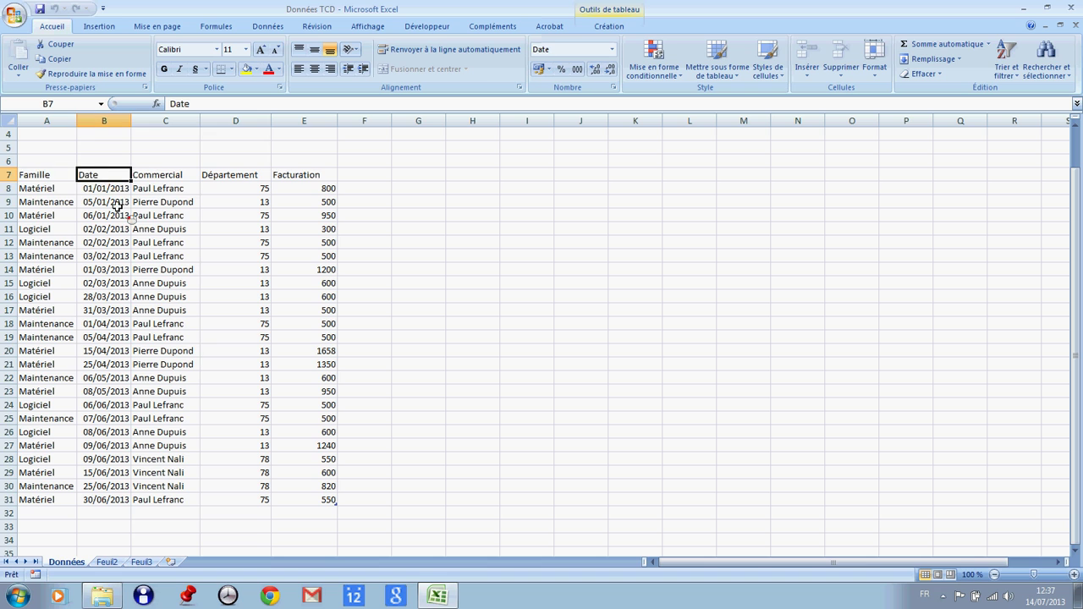
left_click(112, 202)
left_click(172, 176)
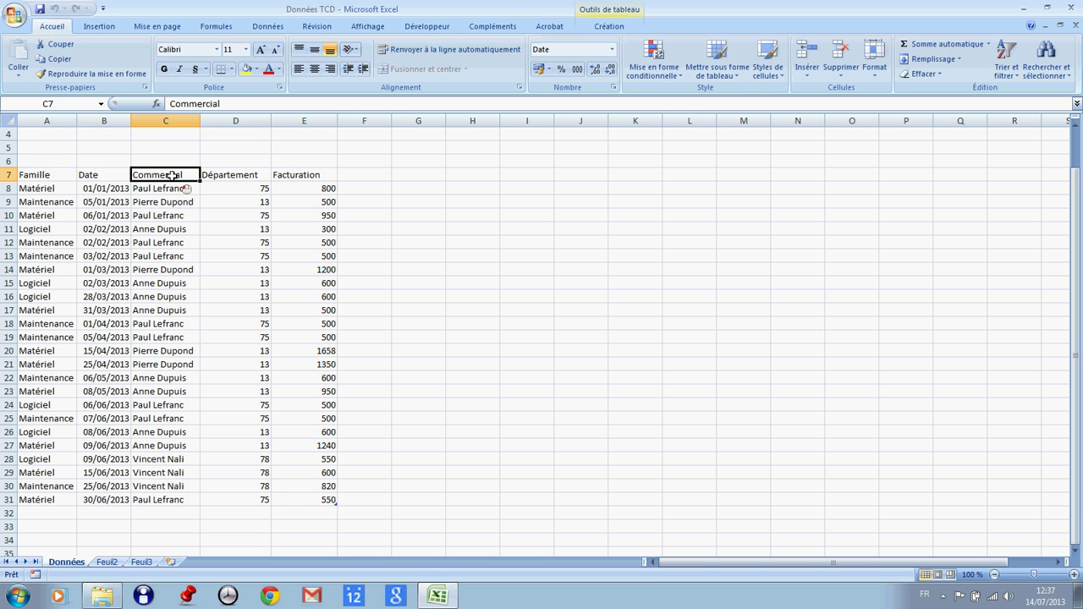
left_click(183, 218)
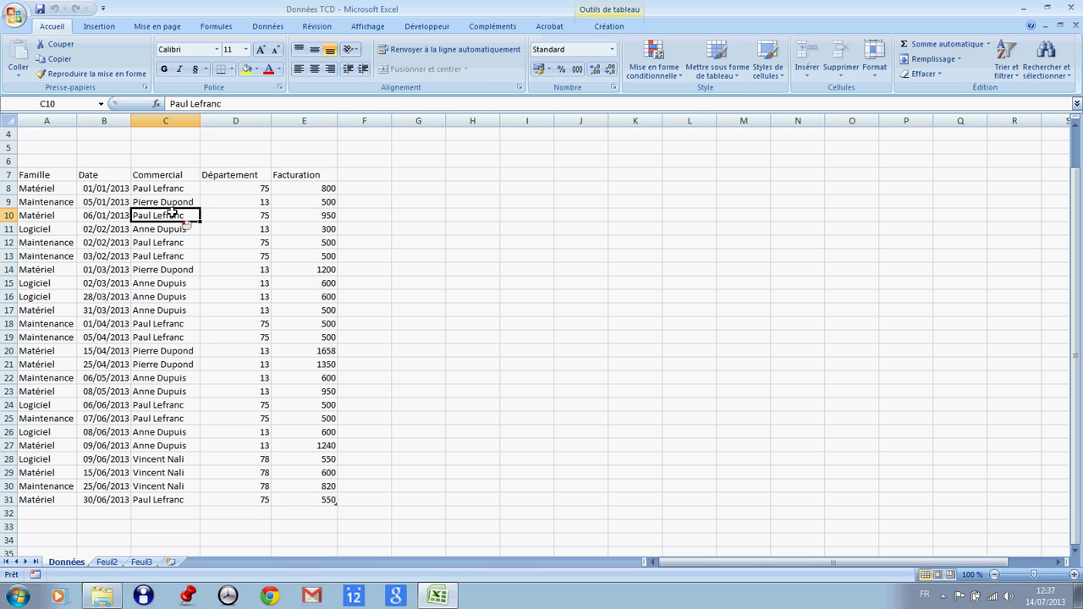
left_click(244, 177)
left_click(316, 190)
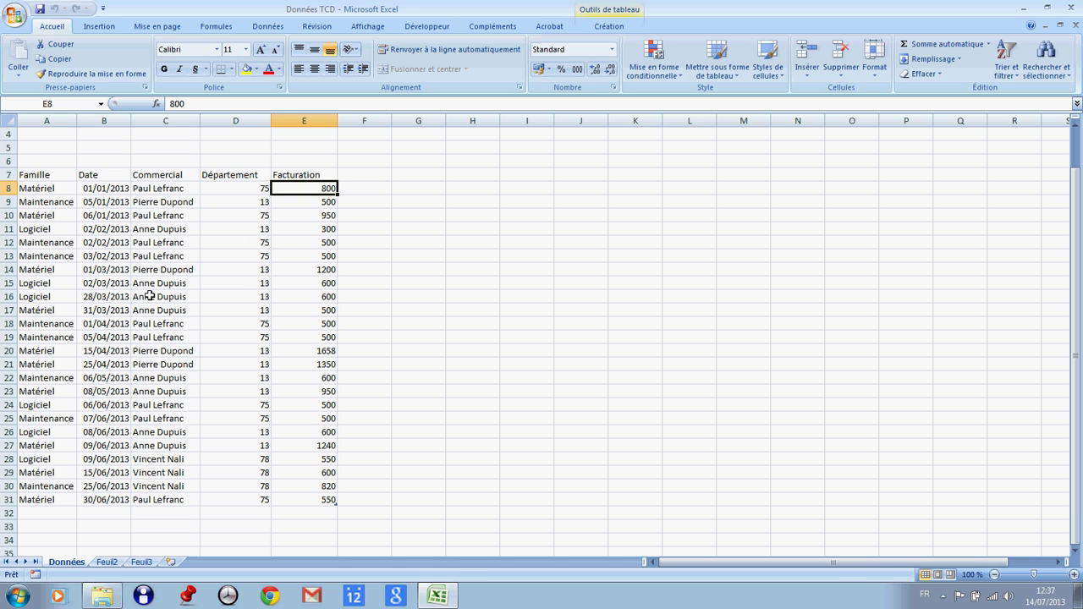
left_click(154, 285)
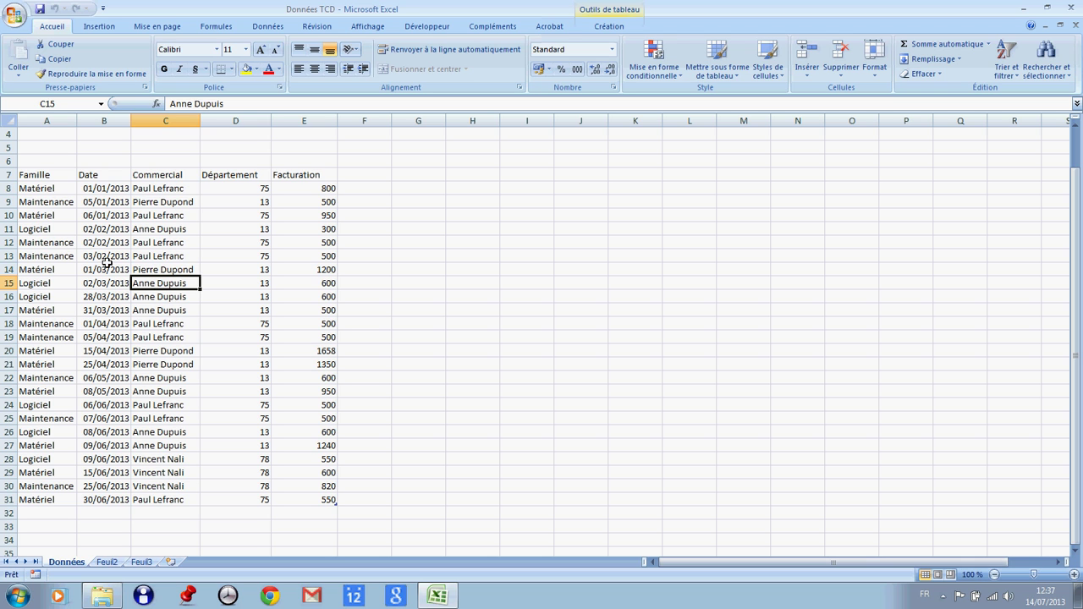
mouse_move(48, 179)
left_mouse_down()
mouse_move(180, 179)
mouse_move(279, 483)
left_mouse_up()
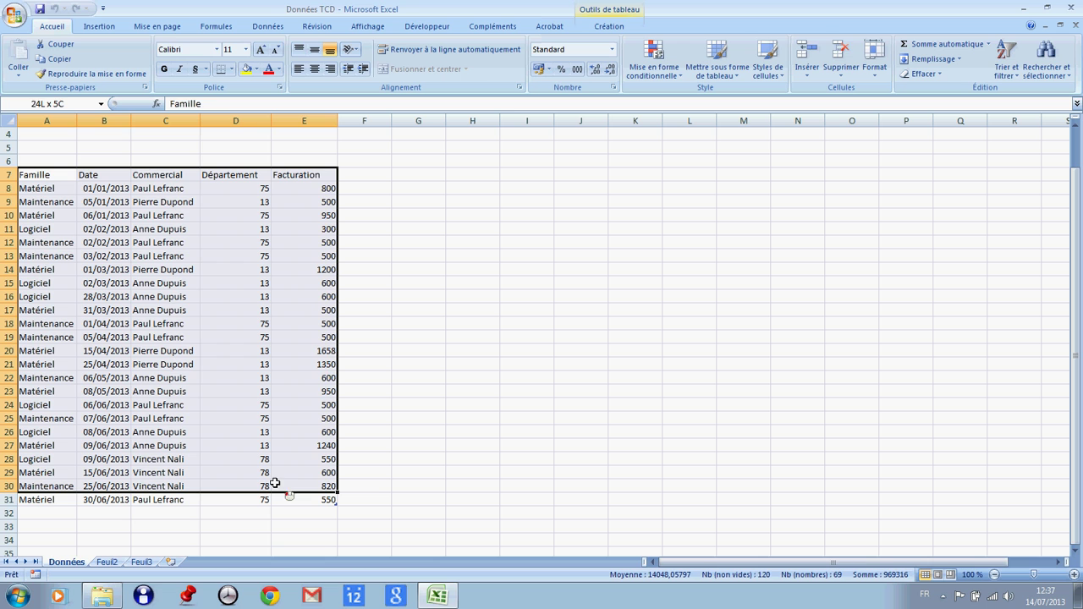
left_click(161, 284)
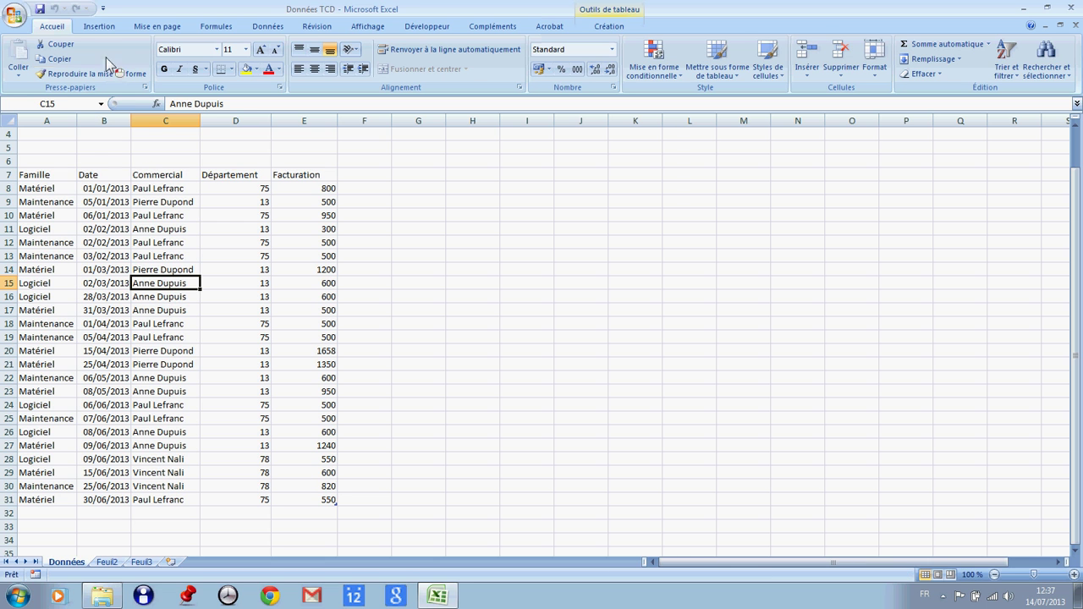
- Insert a pivot table from Tableau1 on a new worksheet, Feuil1
left_click(110, 30)
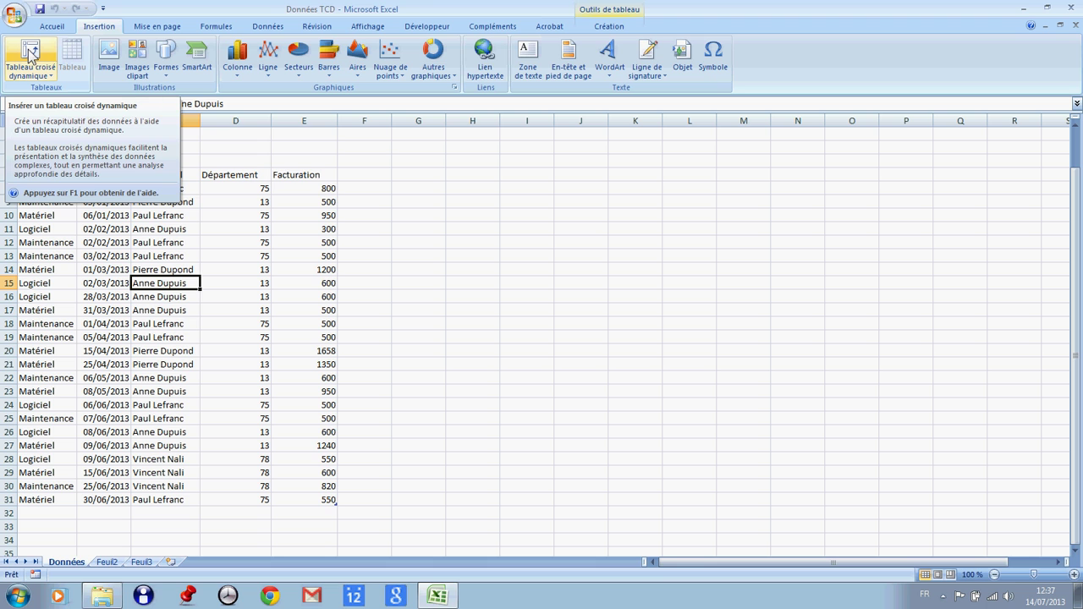
left_click(29, 52)
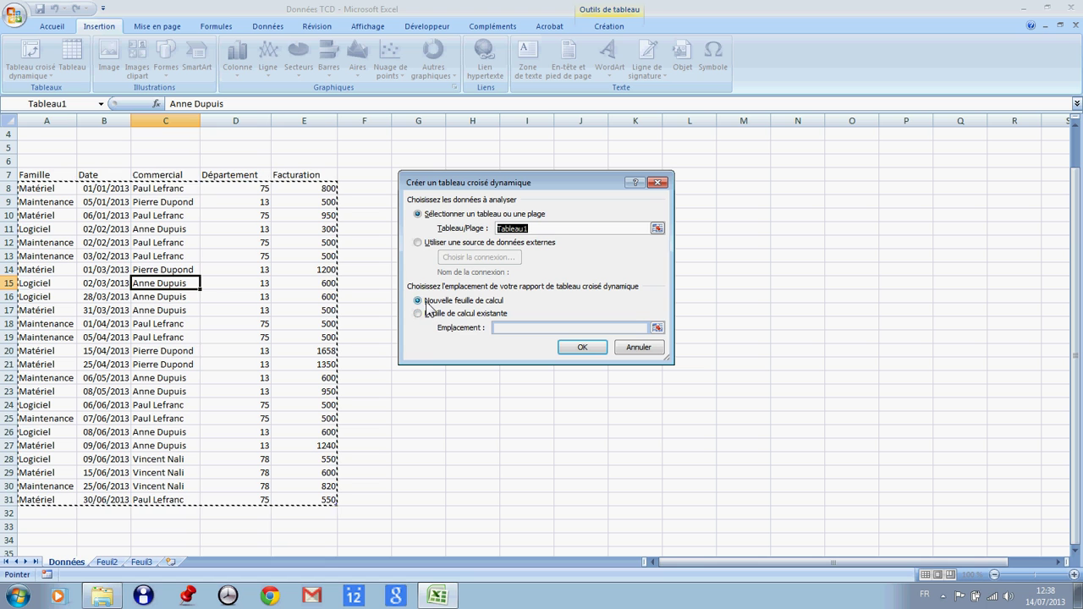
left_click(584, 348)
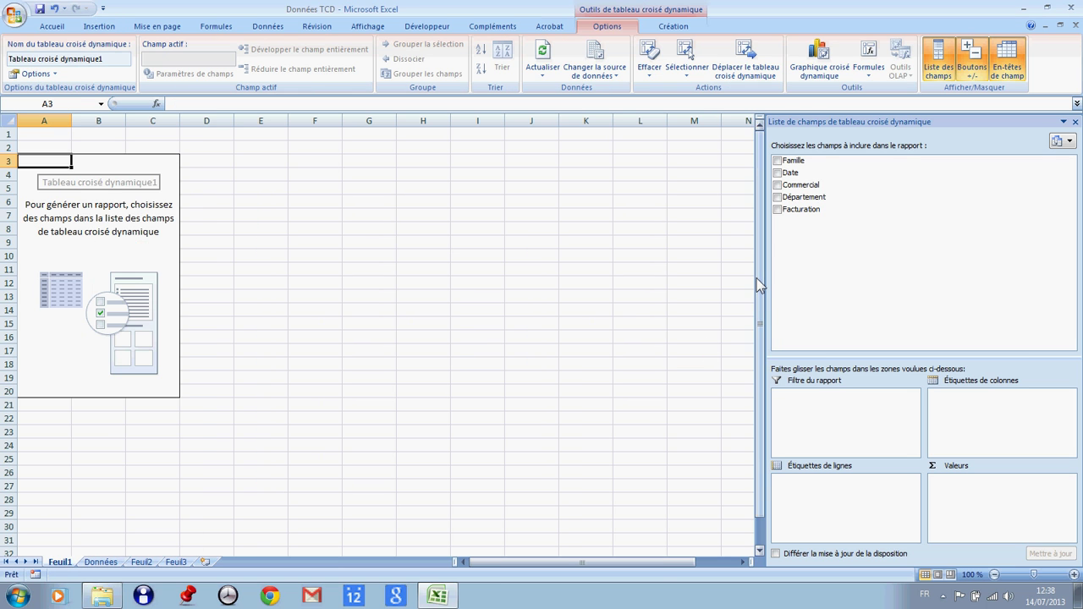
- Add Facturation as values and Commercial as rows, giving four salesperson sums totalling 17368
left_click(777, 209)
left_click(777, 184)
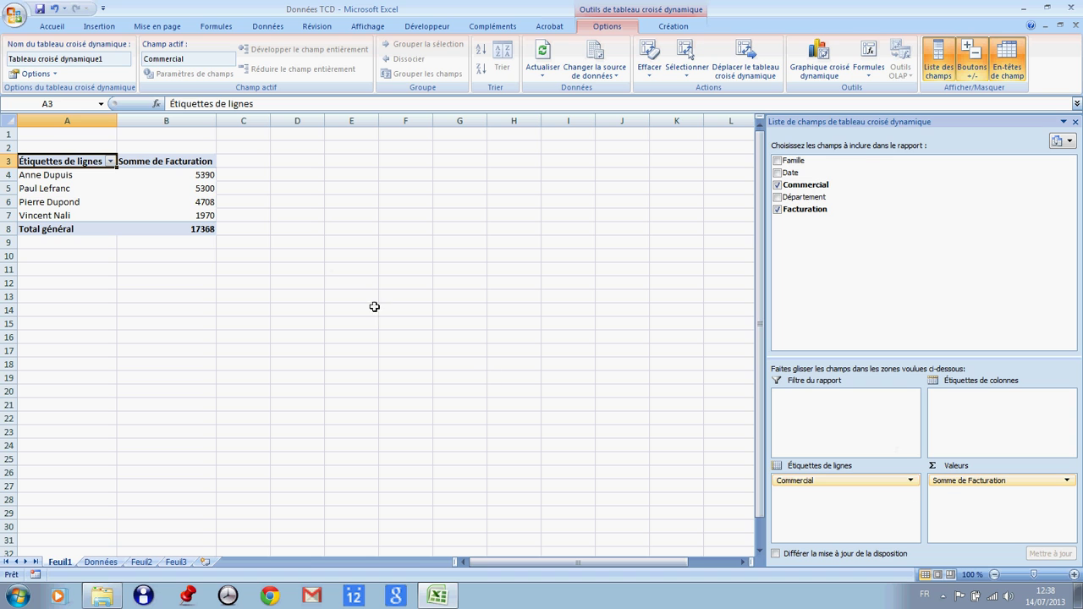
left_click(199, 175)
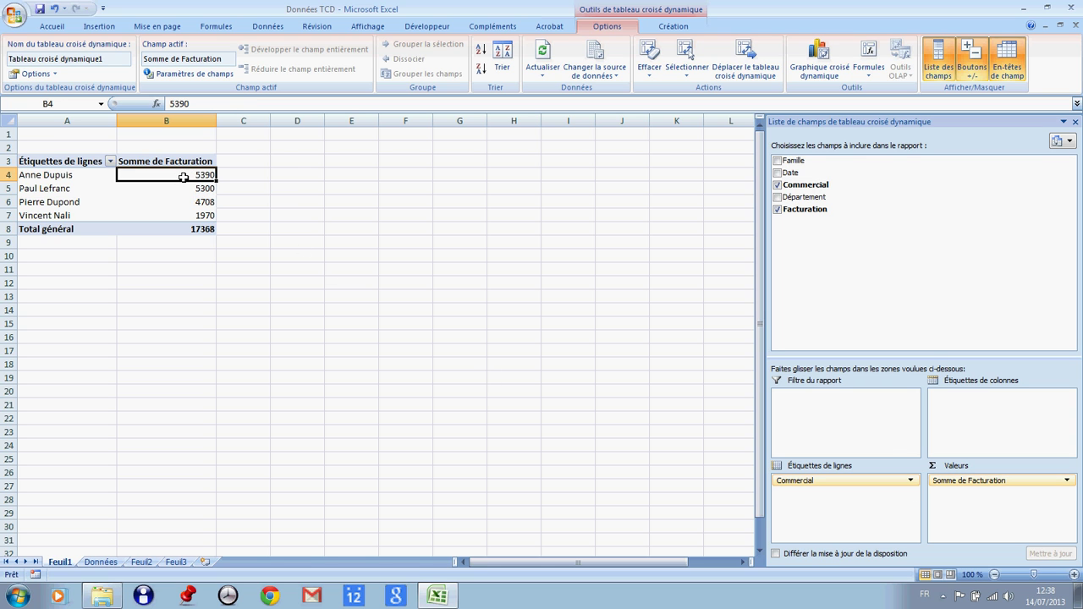
- Format the pivot's Facturation sums as Monétaire euros with 0 decimals, e.g. 5 390 €
right_click(185, 182)
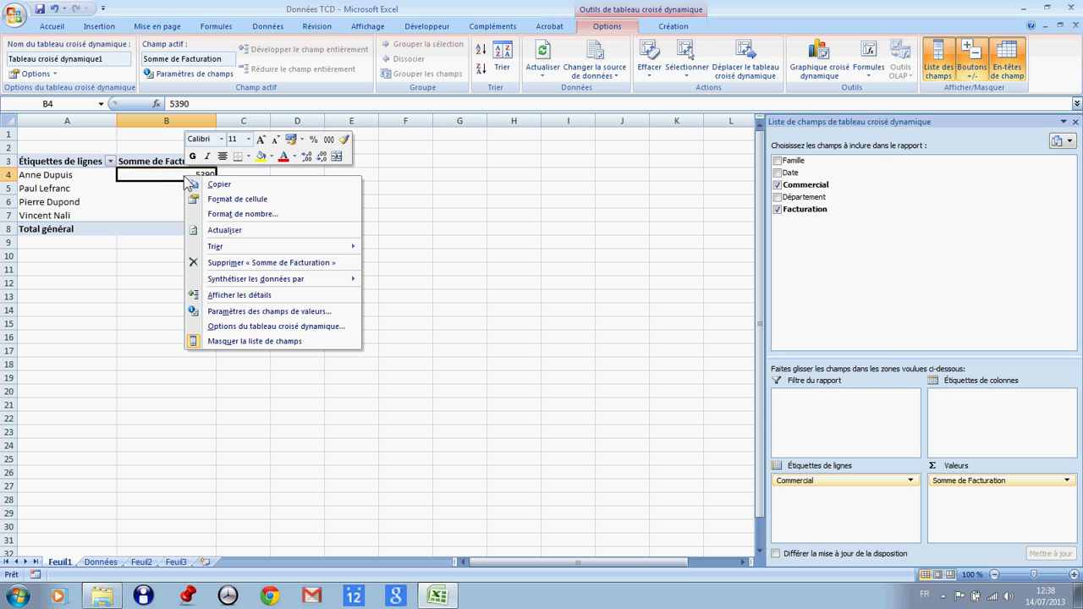
left_click(224, 313)
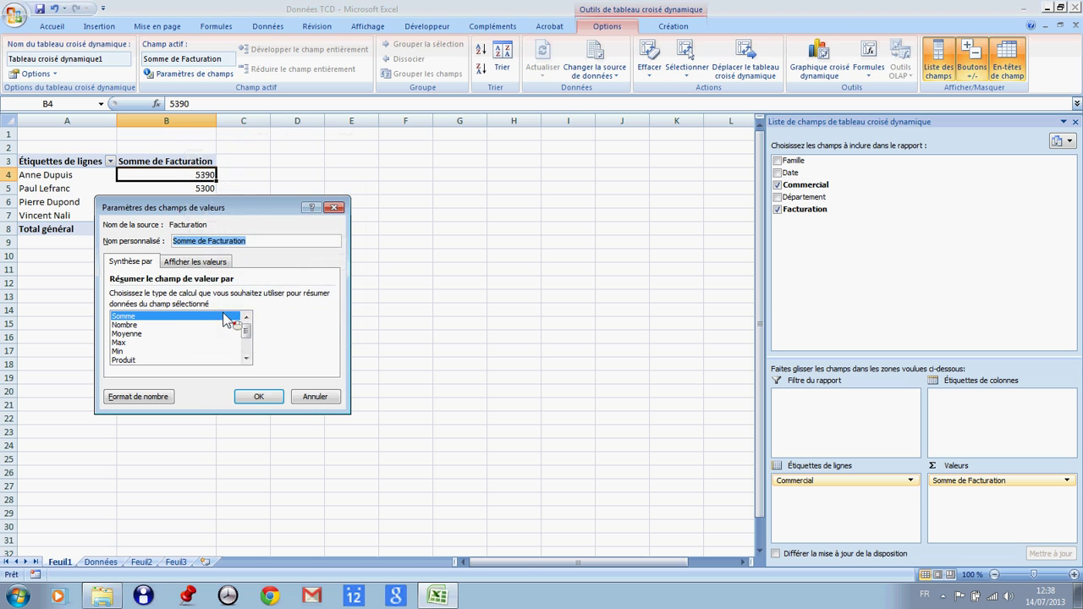
left_click(138, 403)
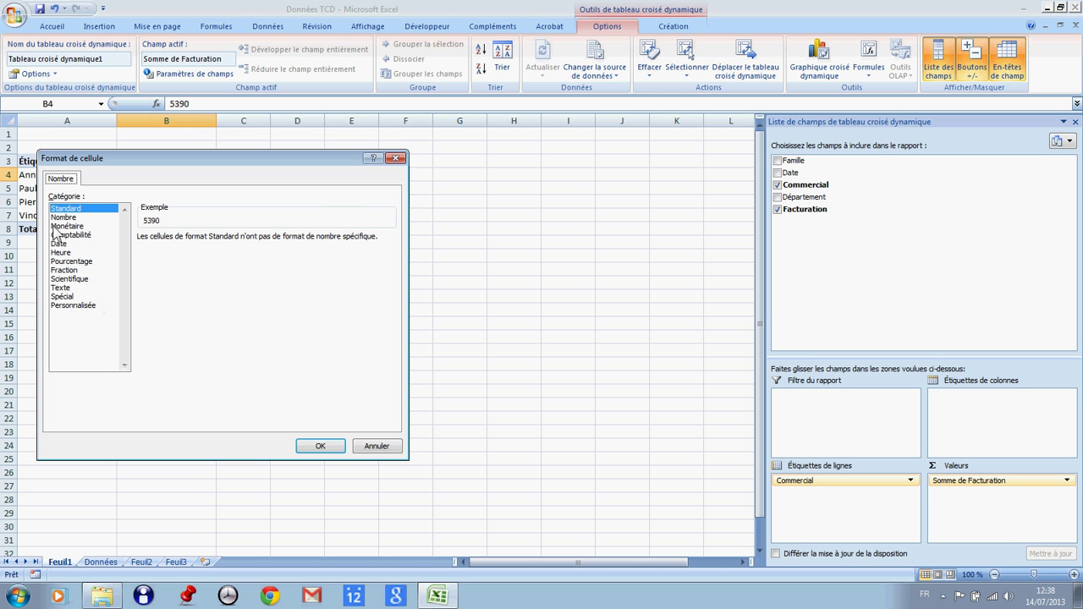
left_click(64, 227)
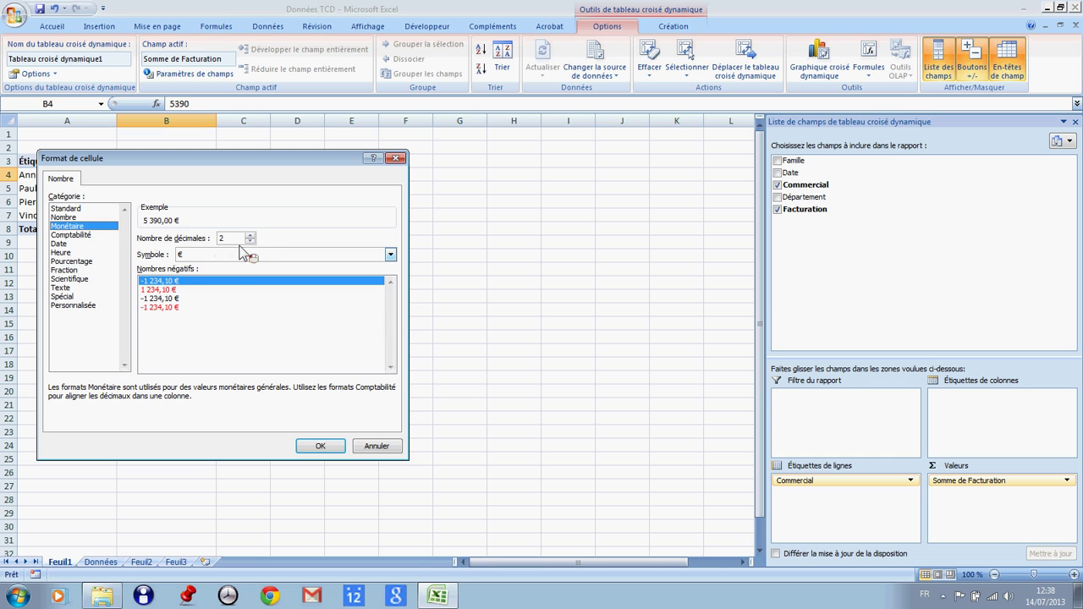
left_click(250, 242)
left_click(250, 242)
left_click(322, 446)
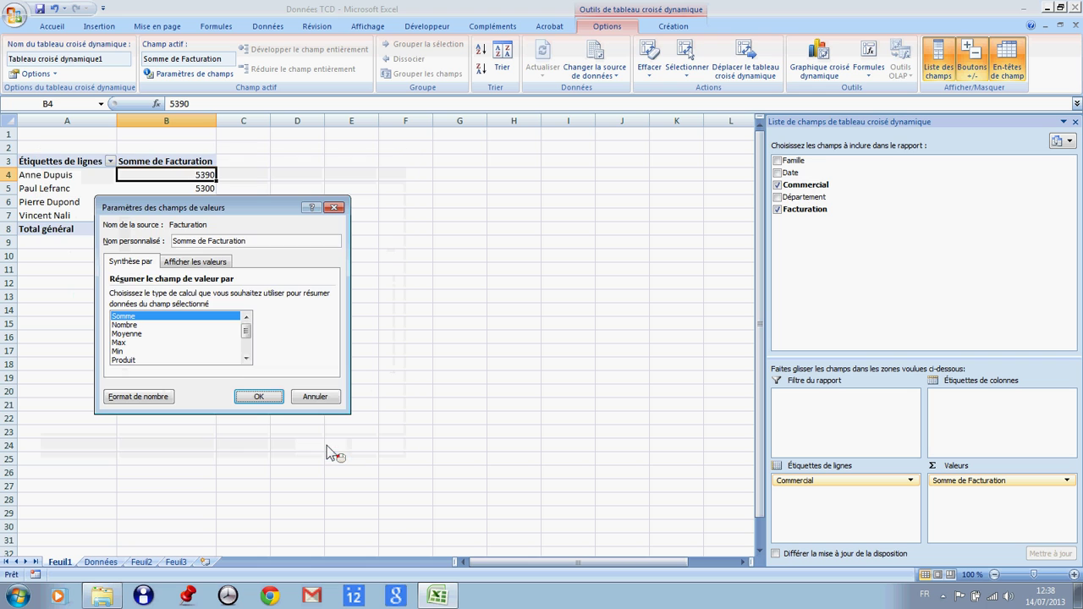
left_click(259, 397)
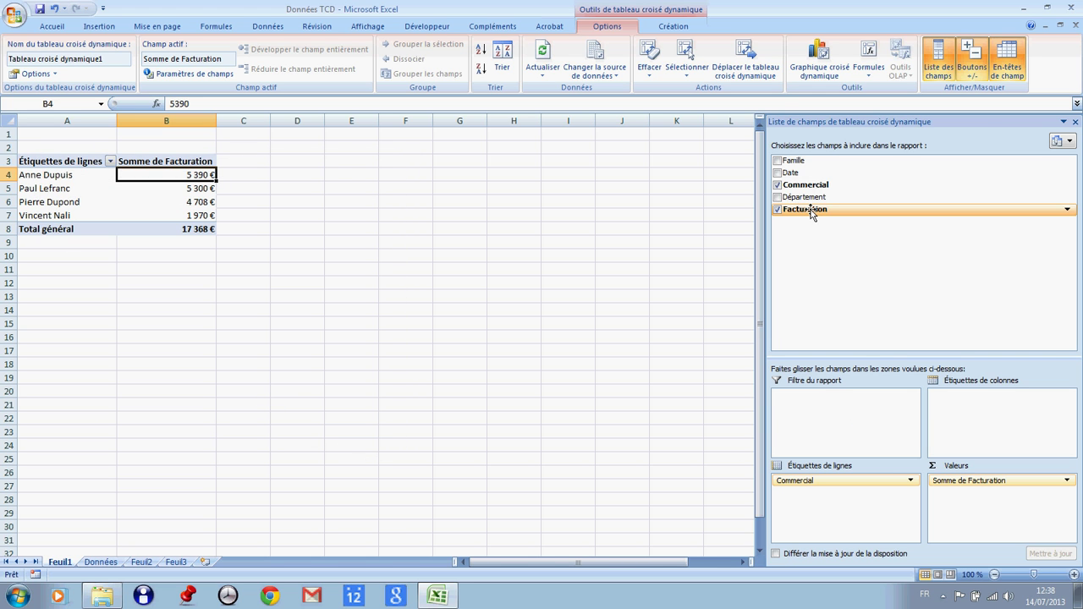
- Add Facturation to the Valeurs area a second time as Somme de Facturation2
left_click_drag(810, 213, 962, 498)
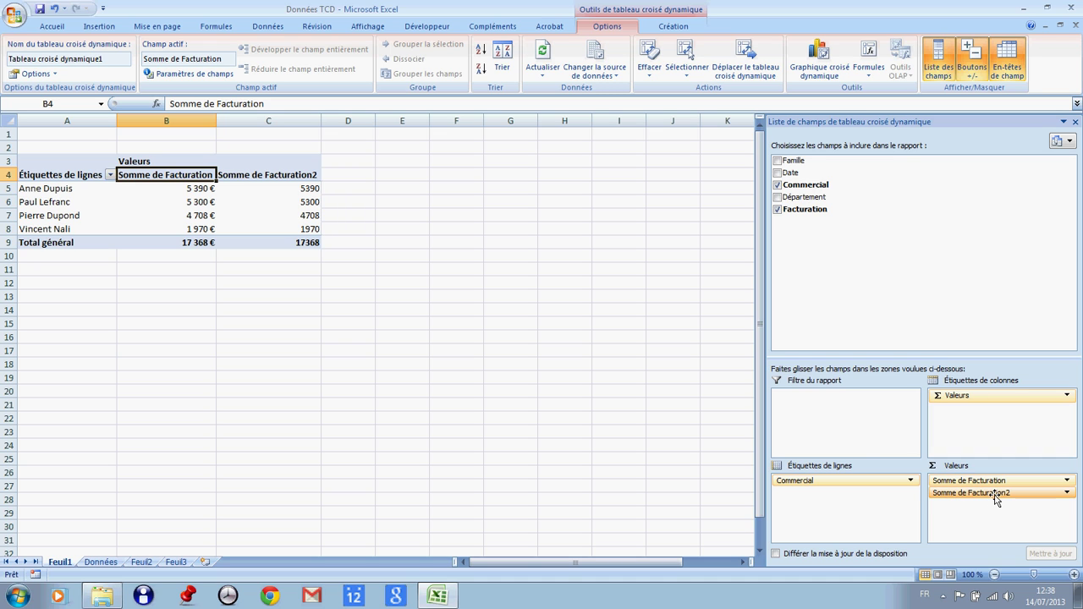
mouse_move(305, 189)
left_click(973, 497)
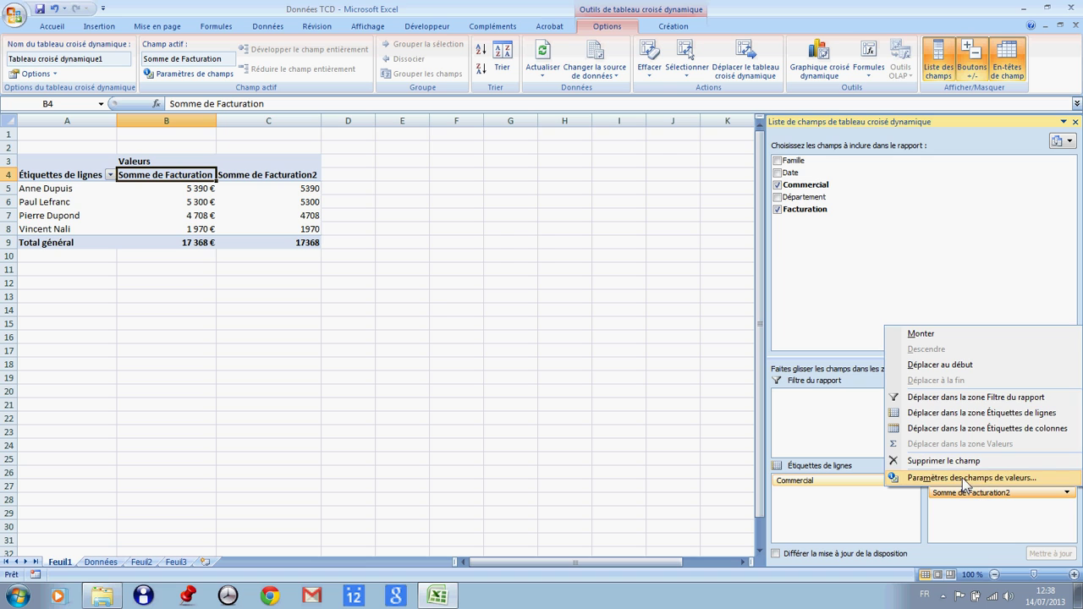
- Show Somme de Facturation2 as % du total, e.g. 31,03% and 100,00% overall
left_click(965, 478)
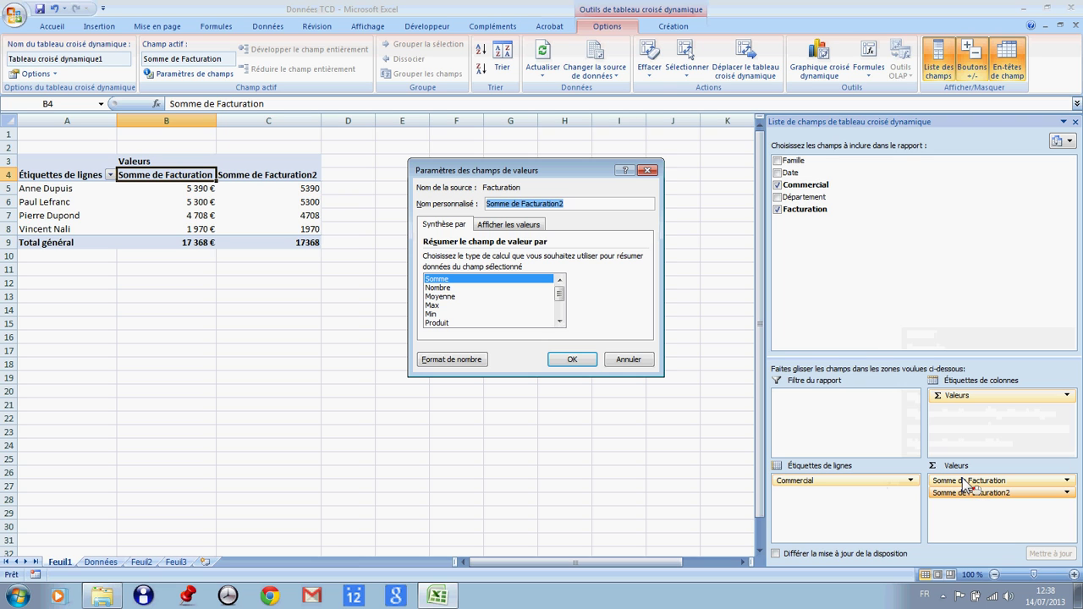
left_click(520, 229)
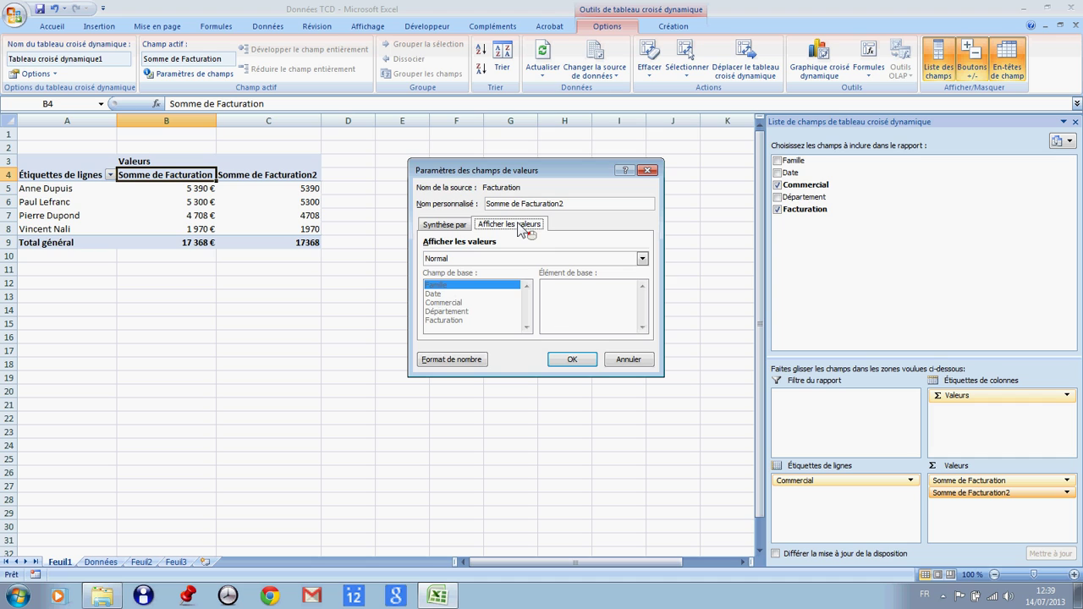
left_click(643, 260)
left_click(644, 314)
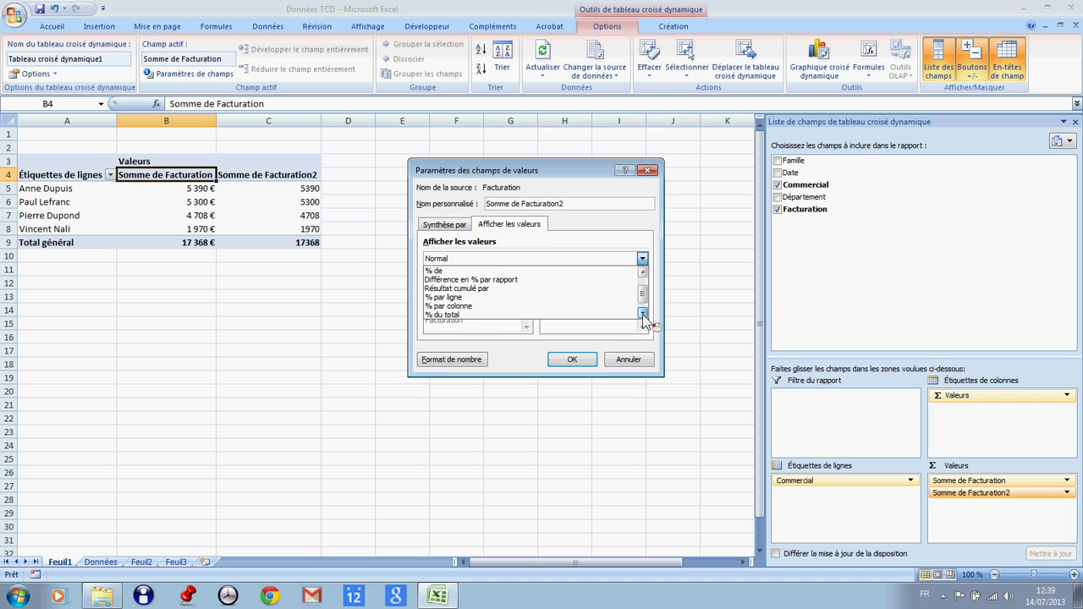
left_click(444, 315)
left_click(572, 359)
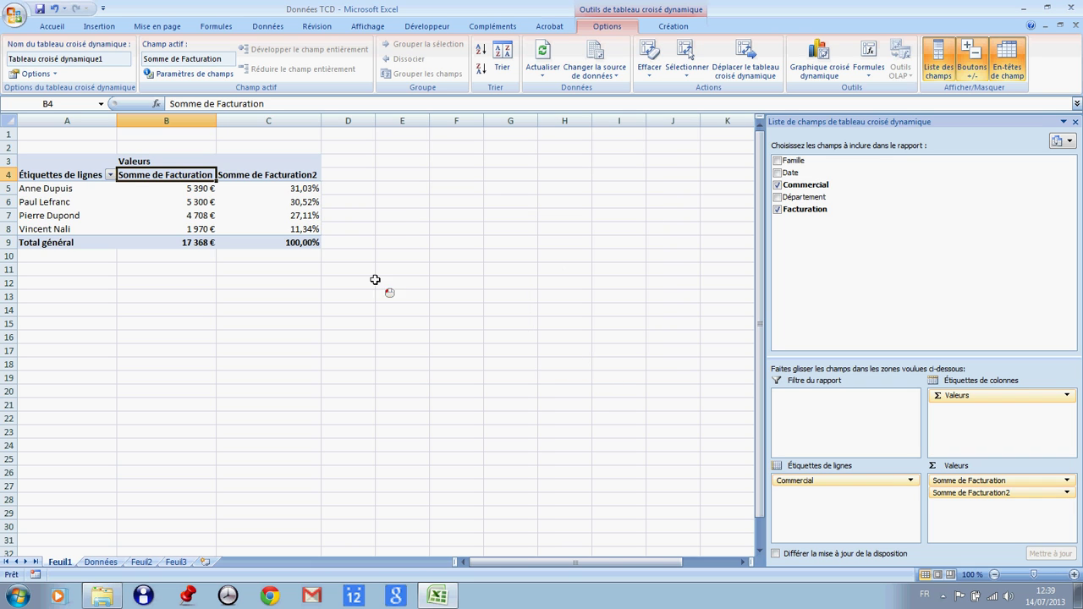
left_click(305, 188)
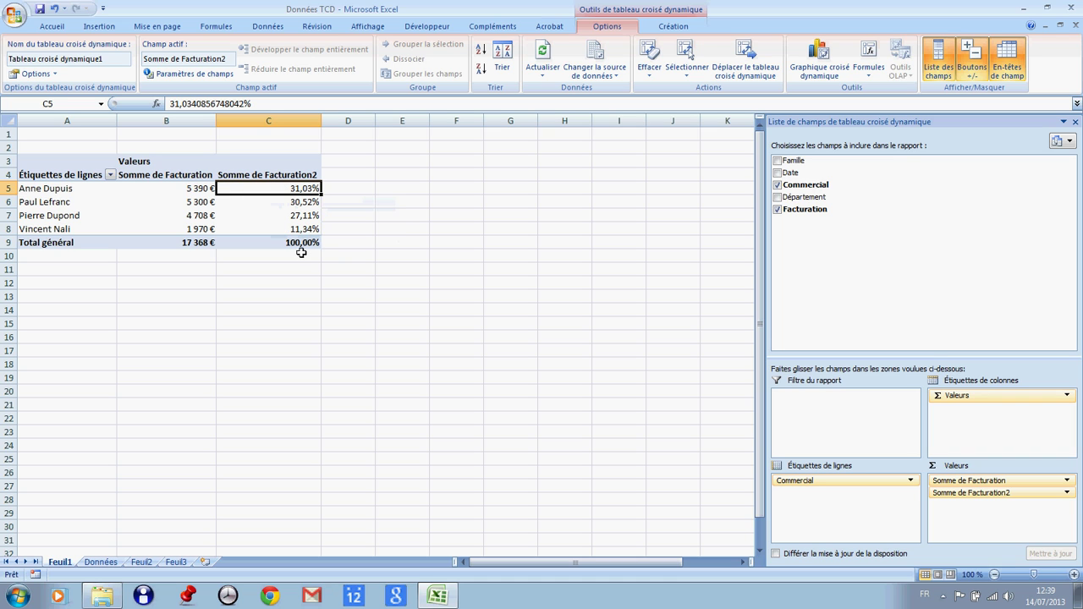
- Rename the Somme de Facturation2 heading in C4 to %
left_click(193, 242)
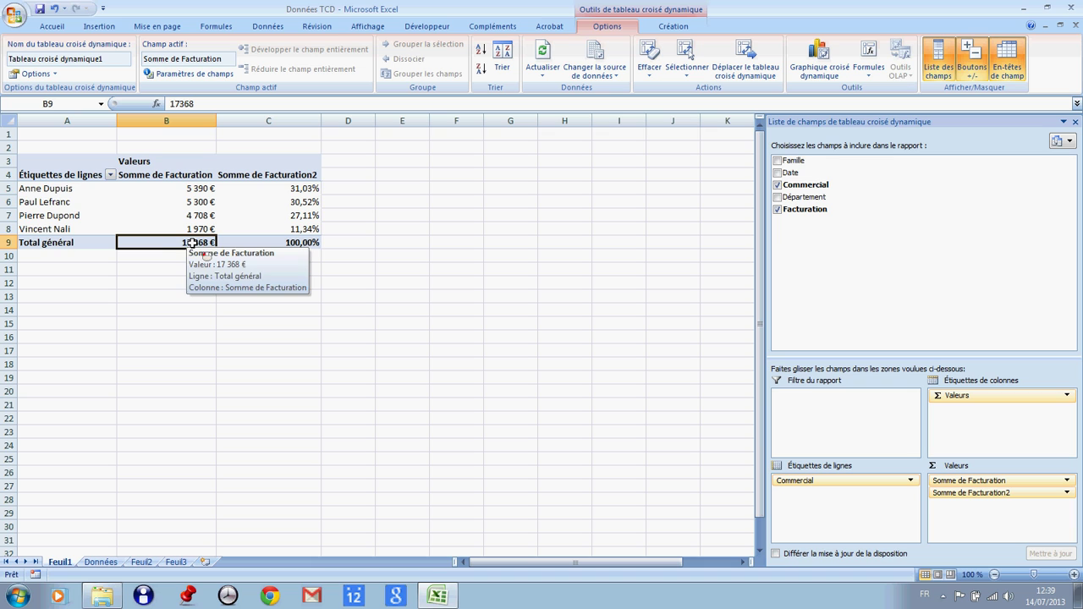
left_click(266, 175)
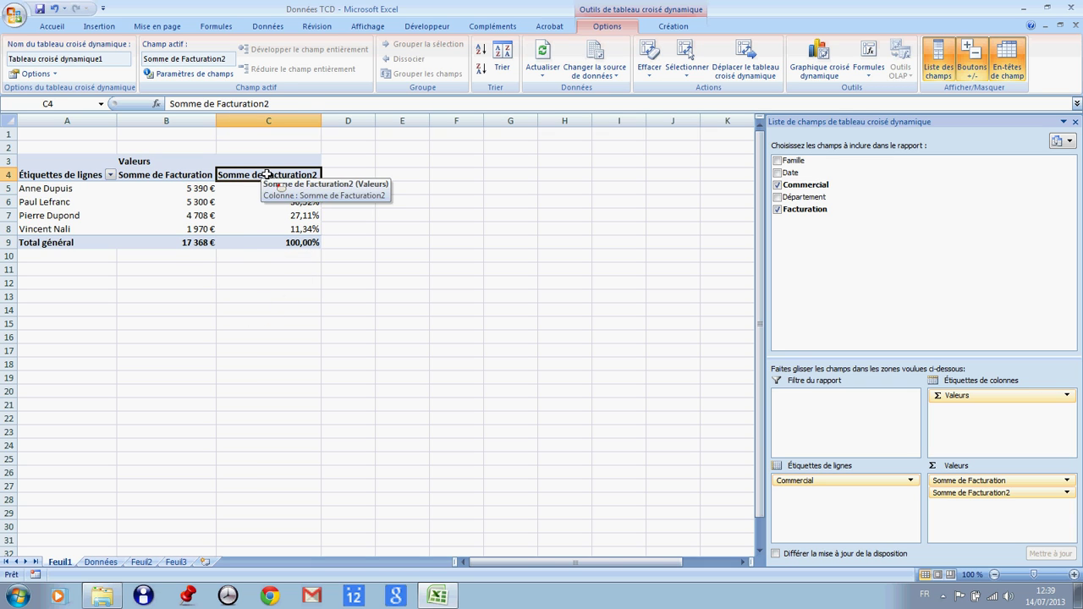
left_click_drag(269, 103, 131, 102)
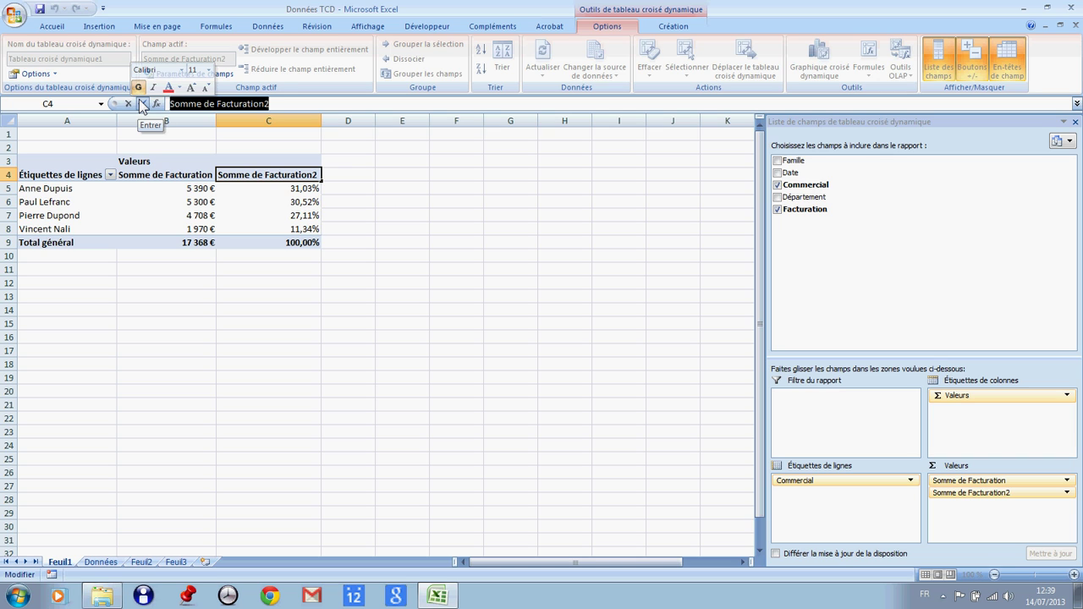
type("%")
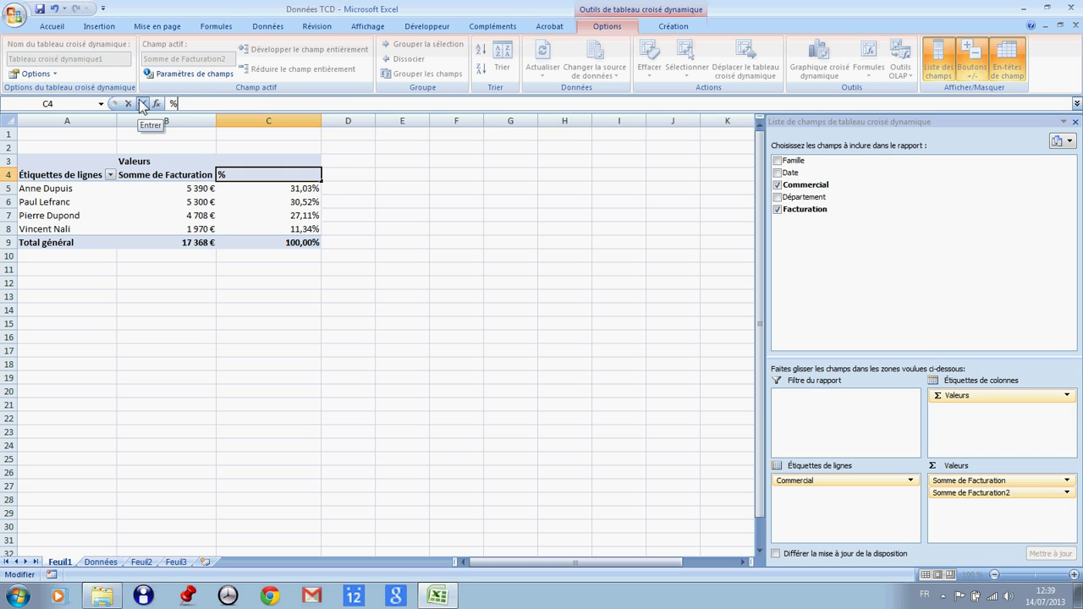
left_click(142, 103)
left_click(247, 172)
left_click(247, 173)
- Centre the % heading, then close the workbook without saving changes
left_click(50, 26)
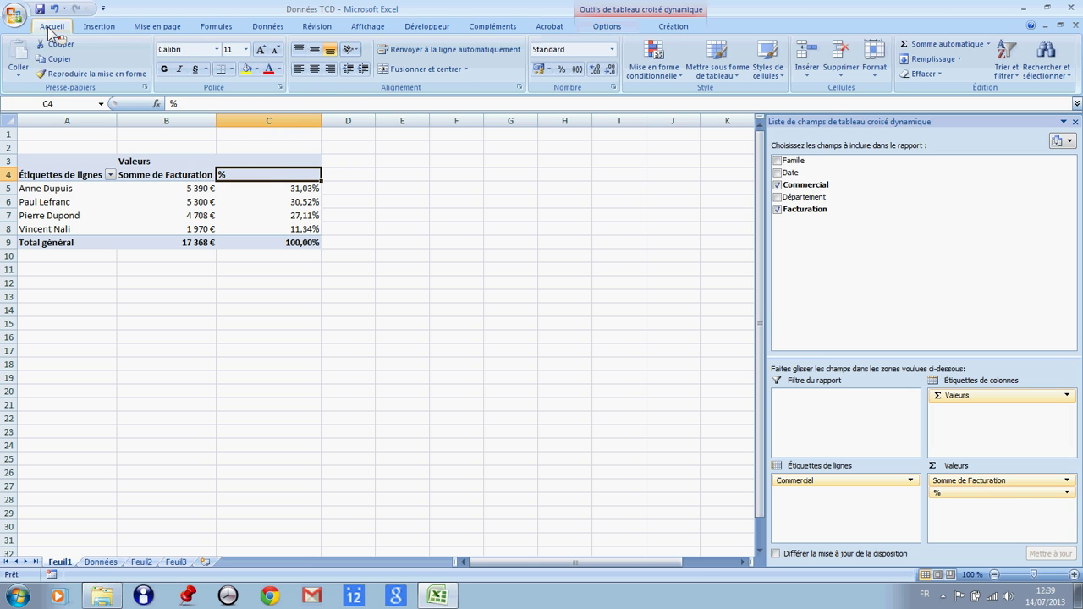
left_click(314, 68)
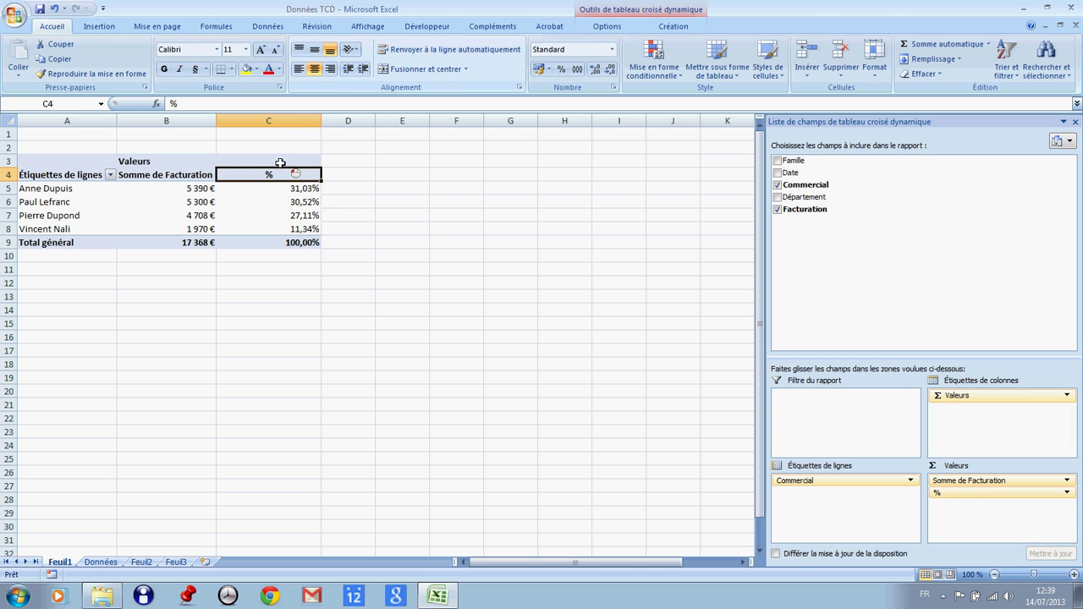
left_click(260, 203)
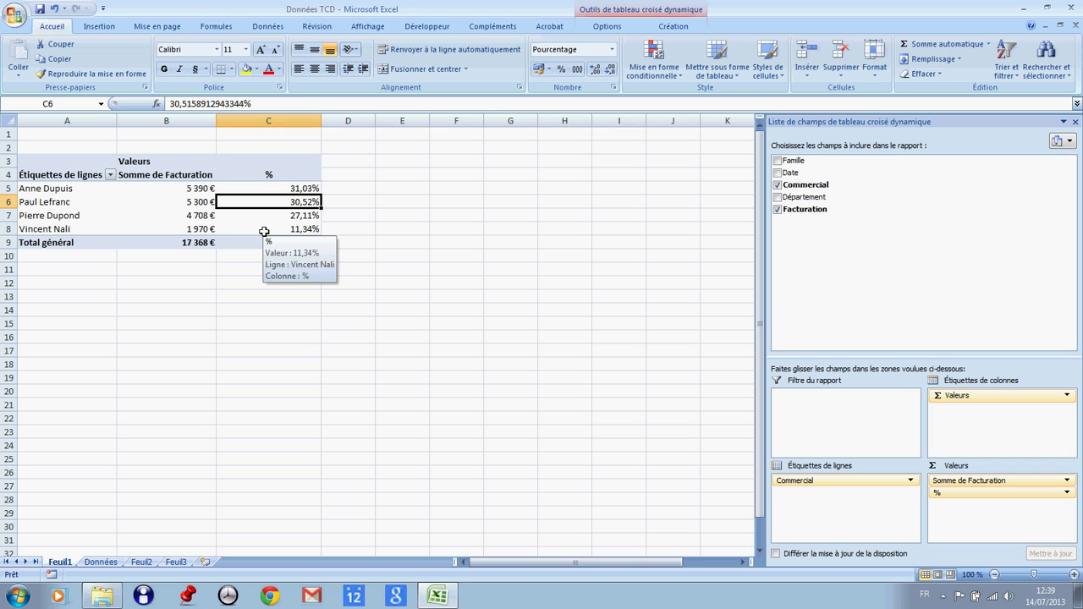
left_click(1073, 7)
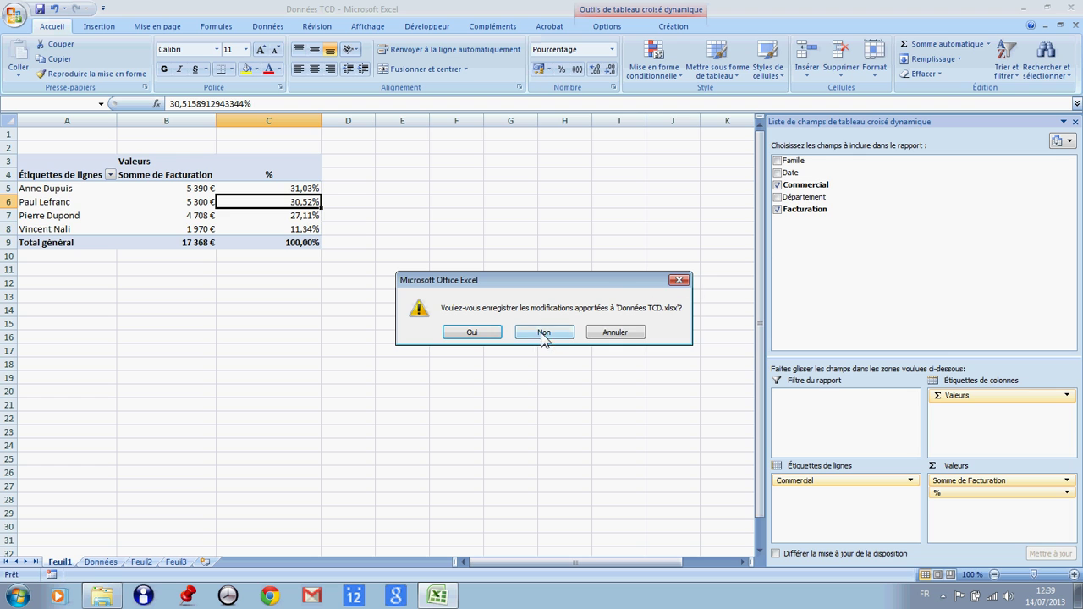
left_click(544, 333)
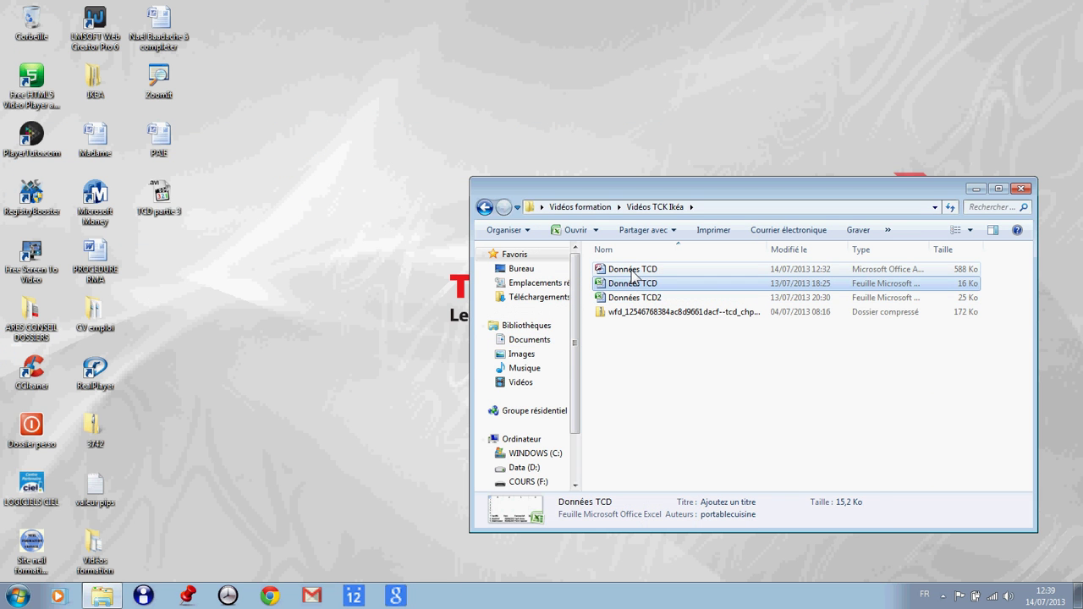
double_click(631, 269)
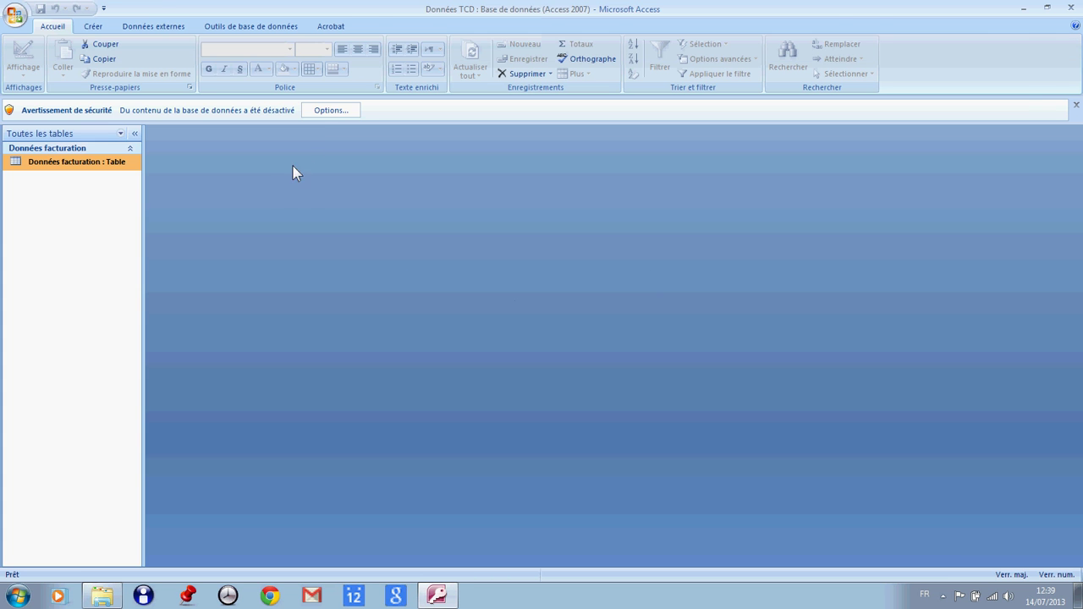
left_click(329, 110)
left_click(426, 335)
left_click(606, 418)
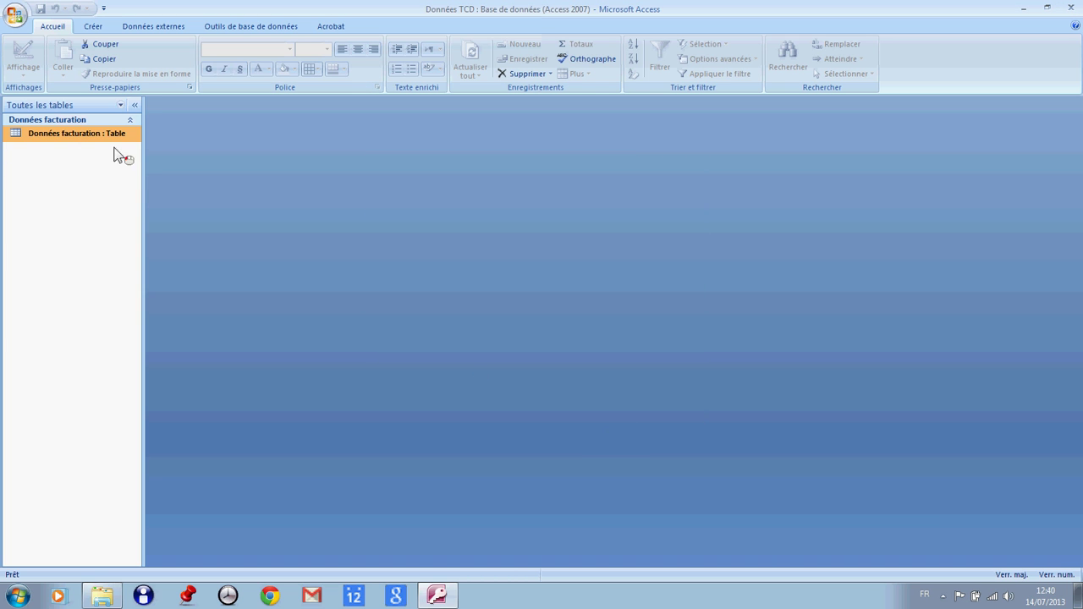
double_click(85, 134)
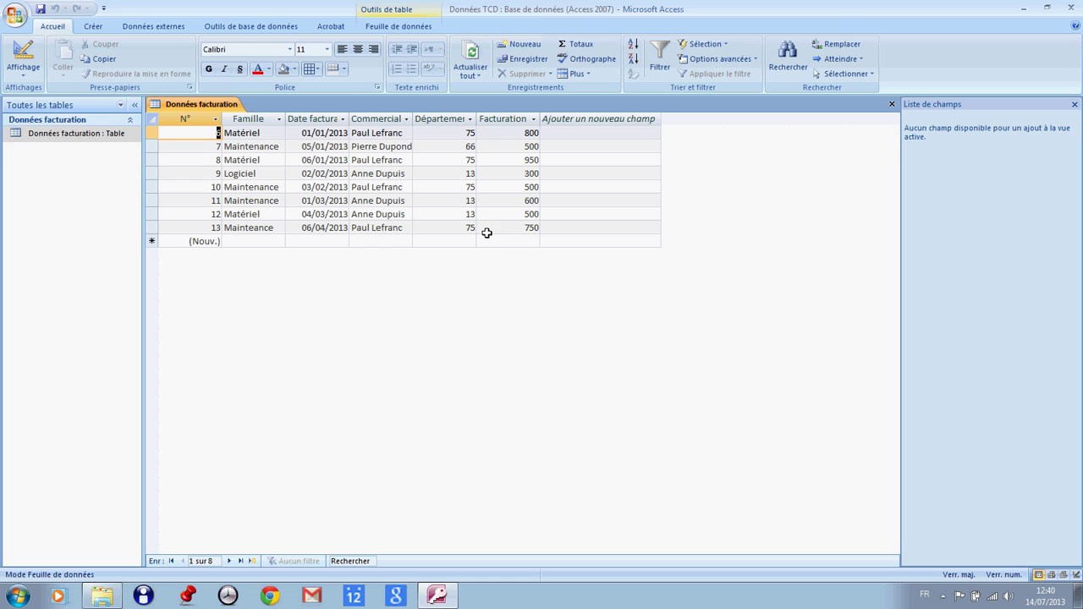
left_click(1073, 8)
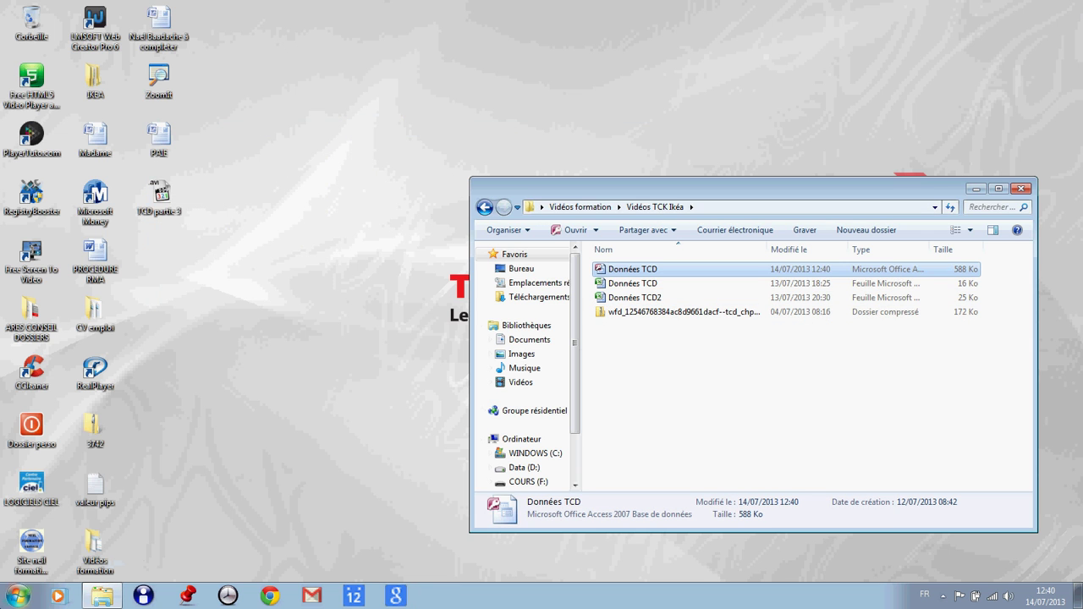
left_click(8, 596)
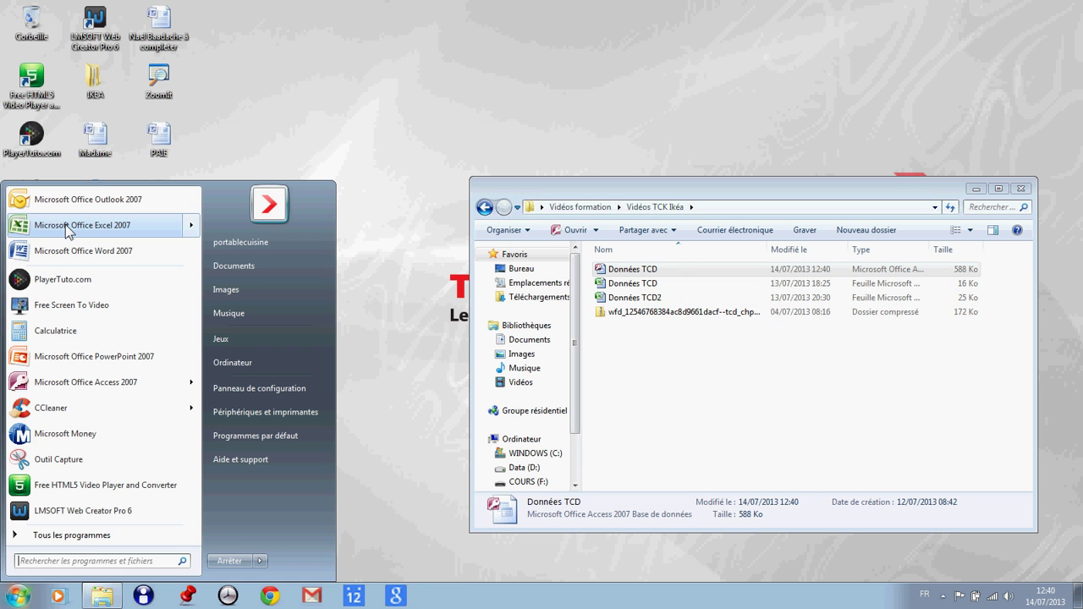
- Start Microsoft Office Excel 2007 from the Start menu and select cell C4
left_click(71, 227)
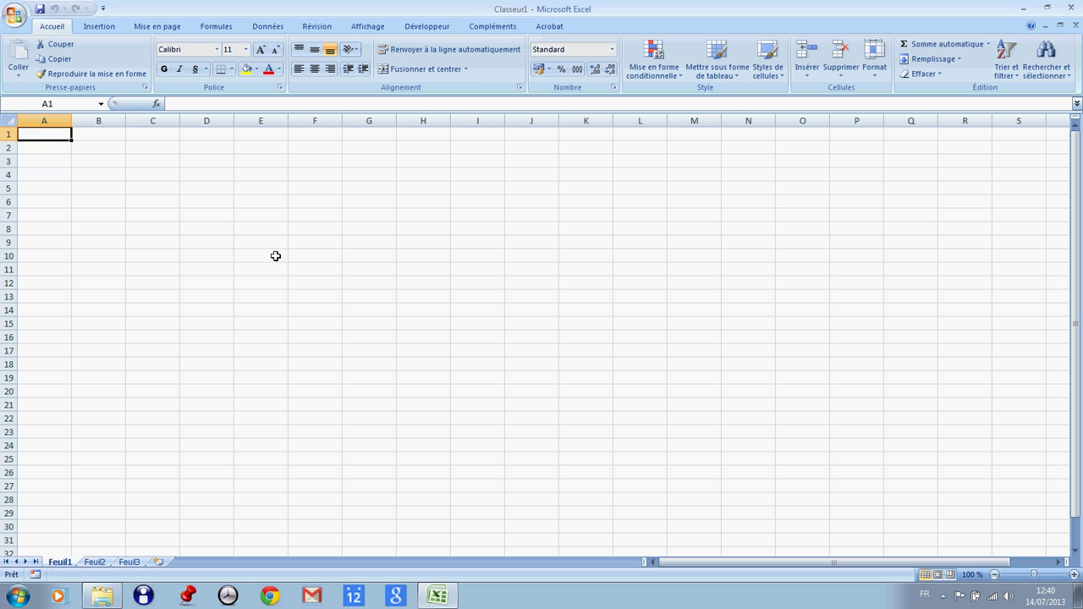
left_click(177, 181)
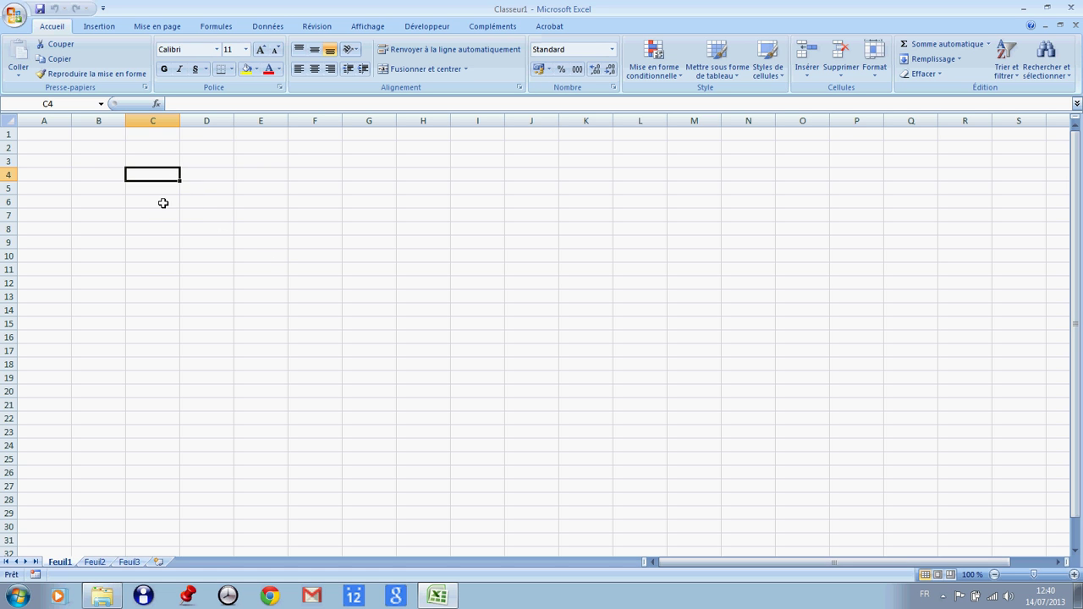
- On the Données tab, choose À partir du fichier Access to import external data
left_click(274, 30)
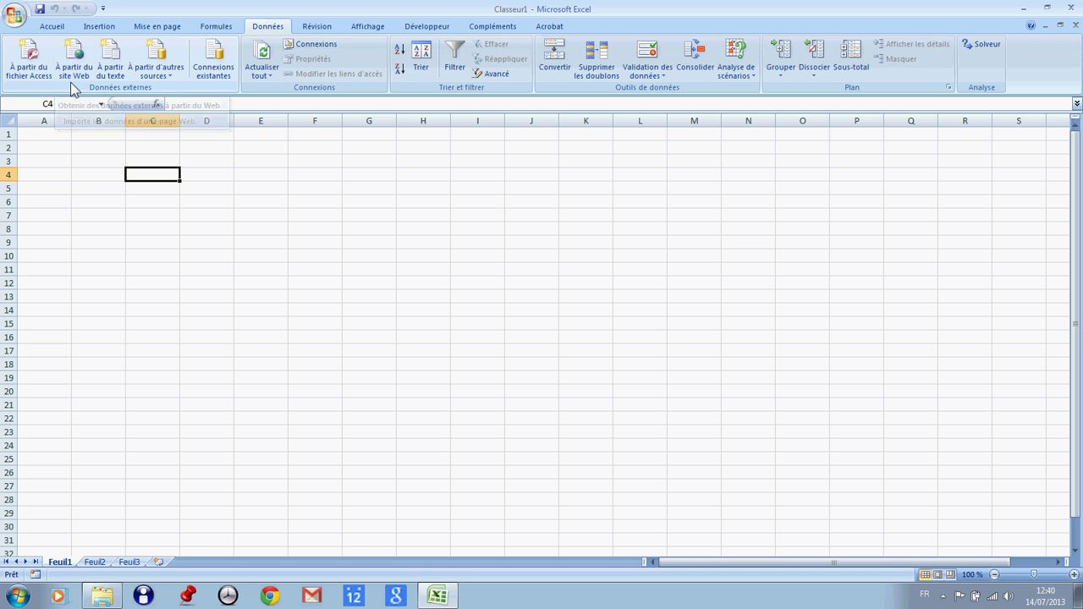
left_click(77, 54)
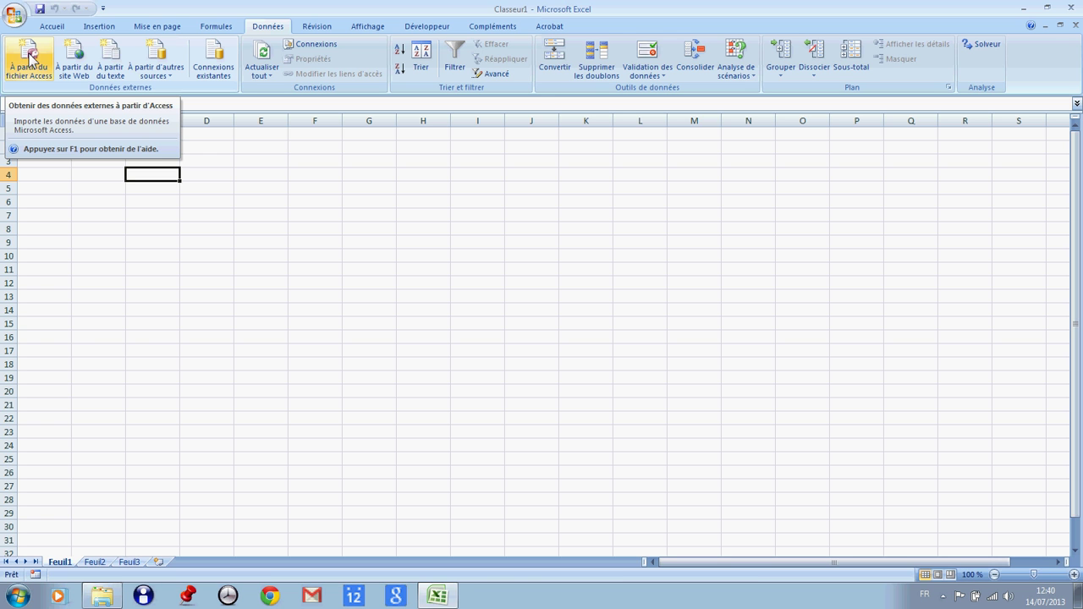
left_click(30, 56)
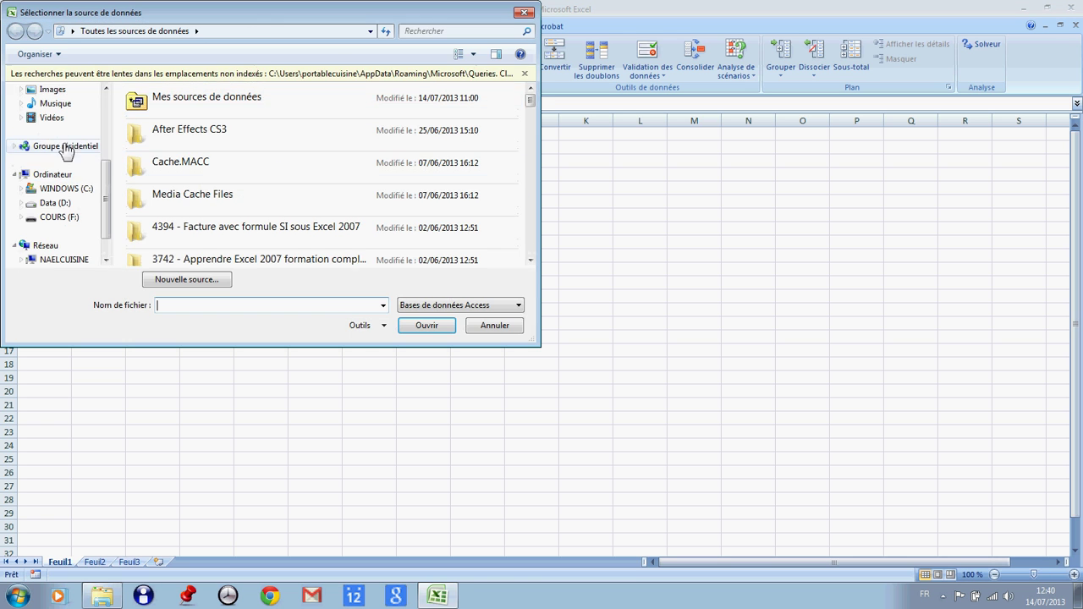
- Import Données TCD.accdb from the Vidéos TCK Ikéa folder as a table at Feuil1!$A$1
left_click_drag(106, 182, 114, 133)
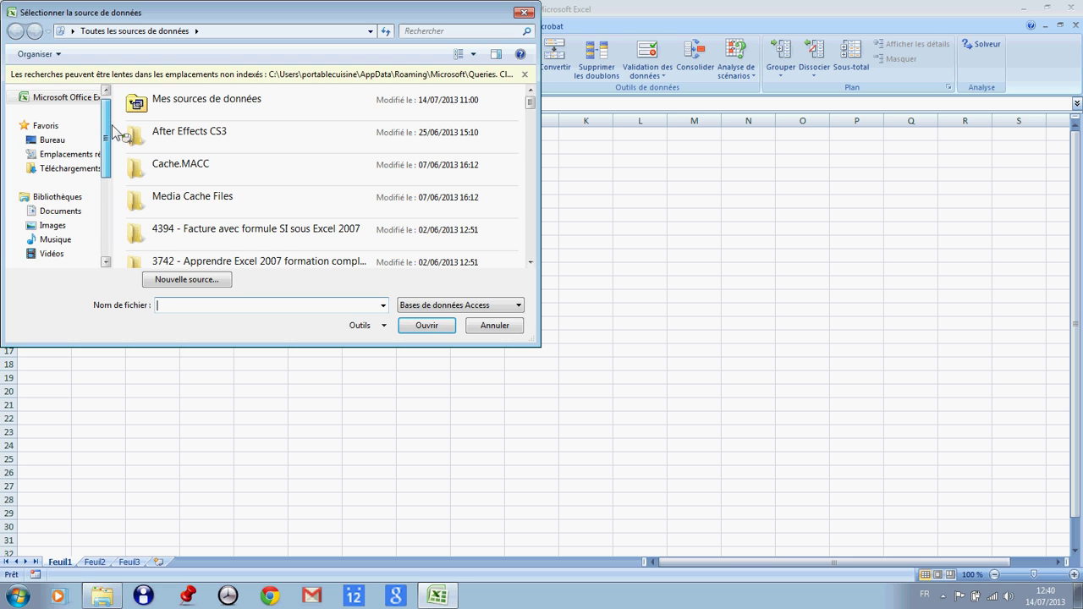
left_click(50, 139)
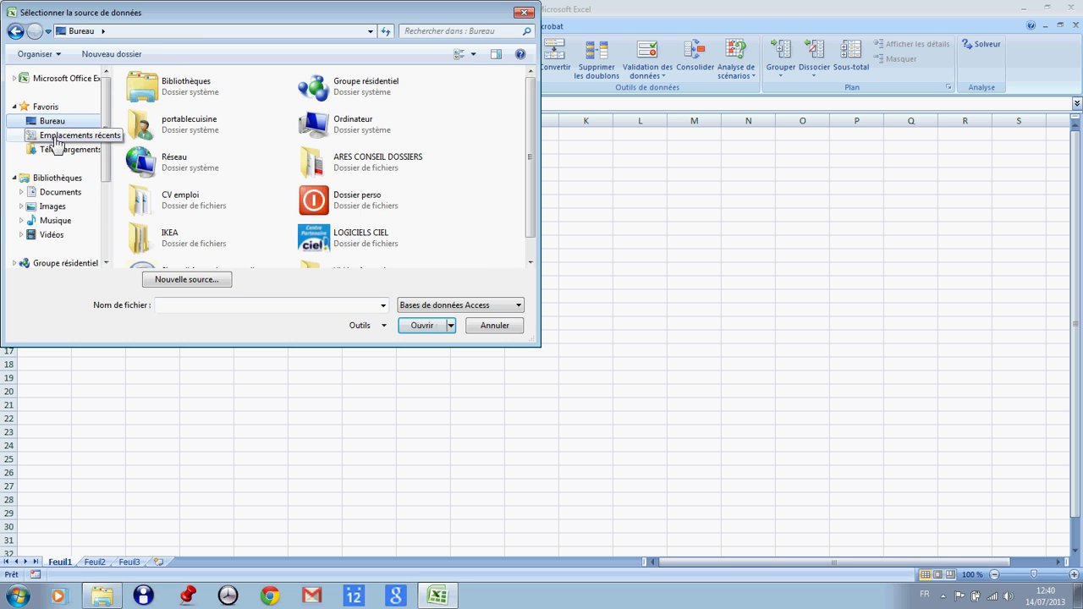
left_click_drag(533, 174, 533, 221)
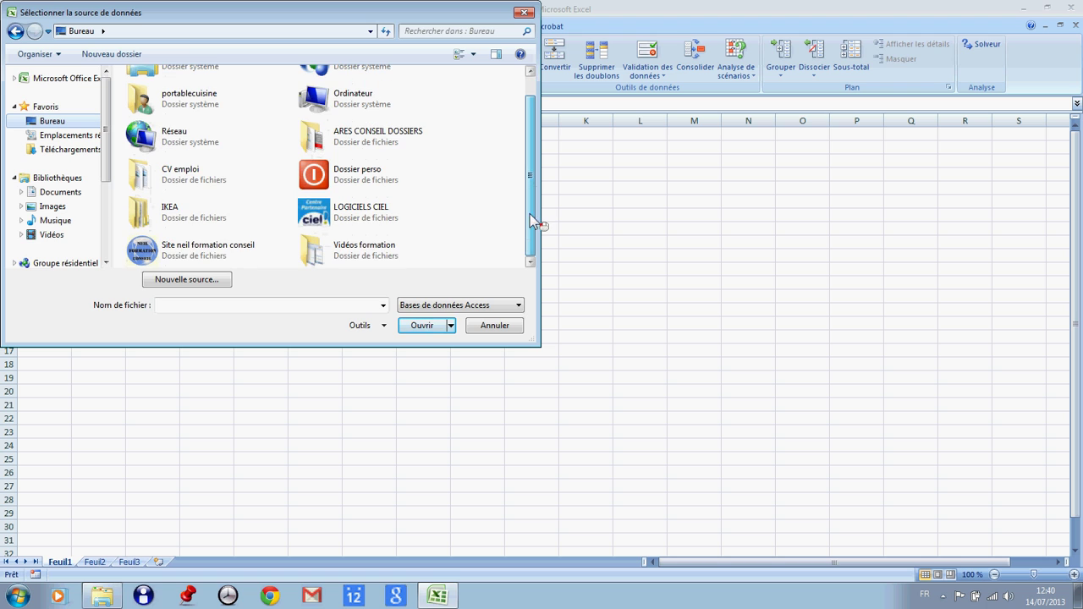
double_click(356, 251)
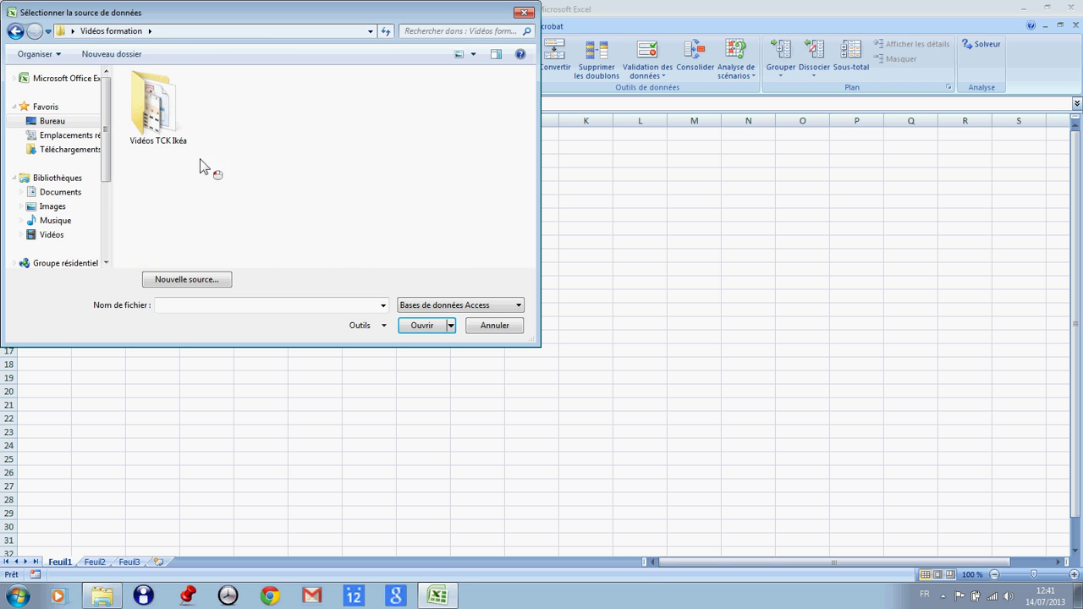
double_click(154, 106)
left_click(164, 94)
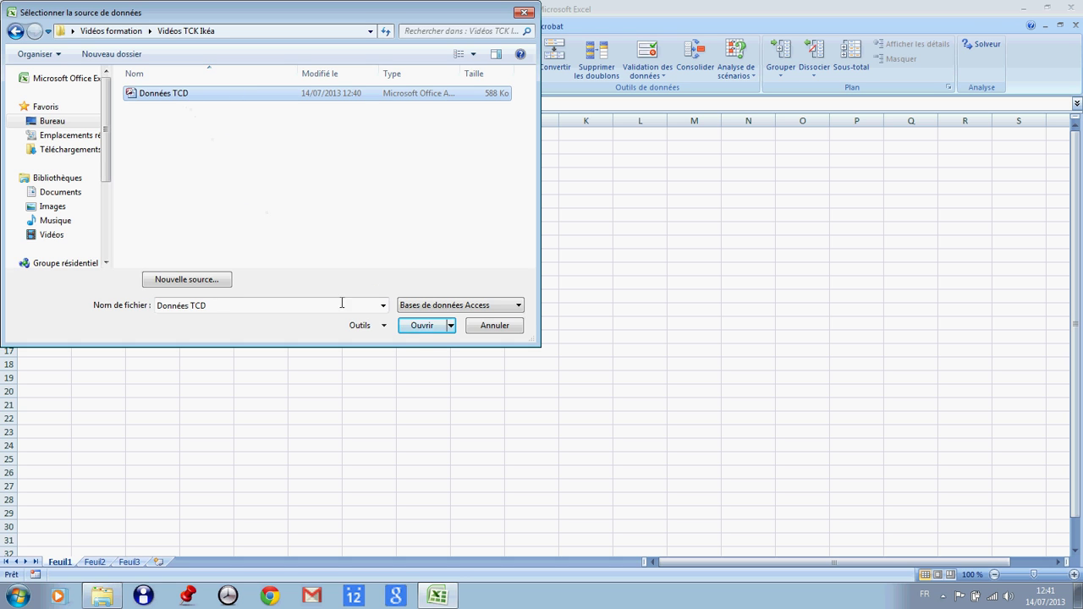
left_click(429, 330)
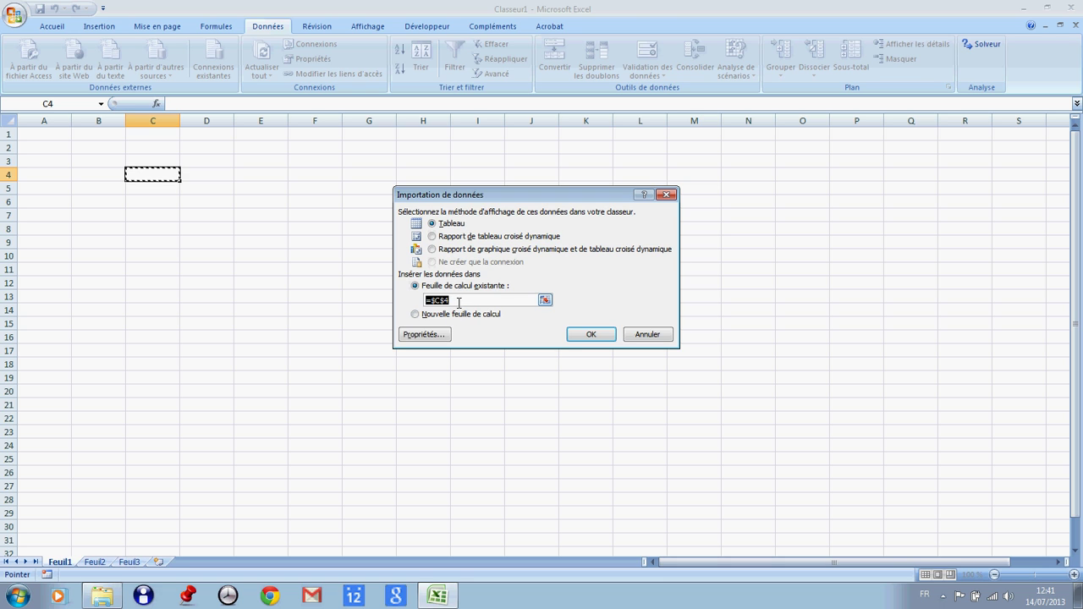
left_click(45, 134)
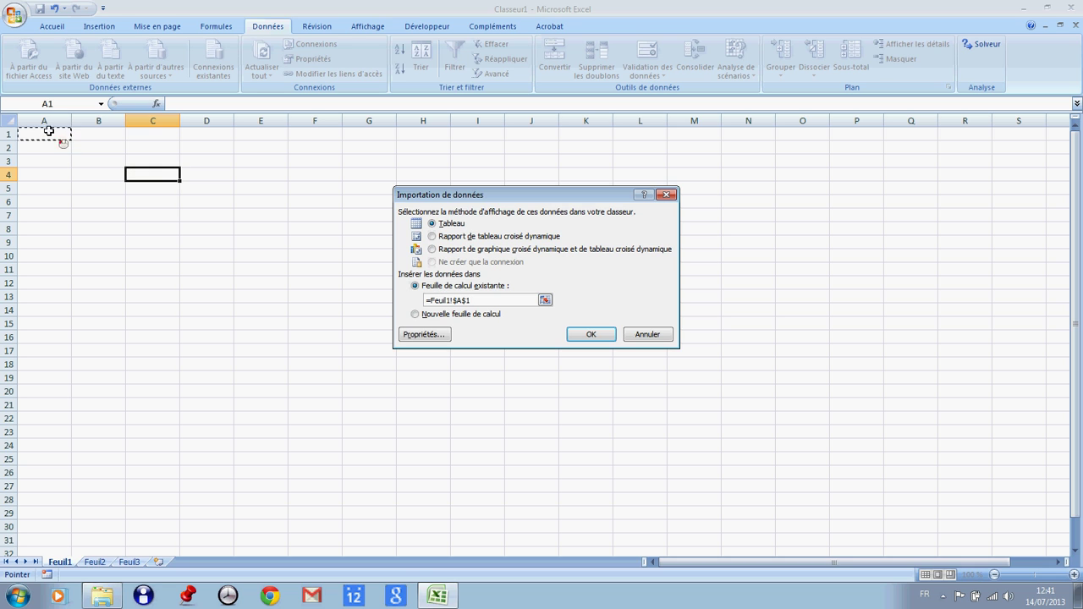
left_click(602, 336)
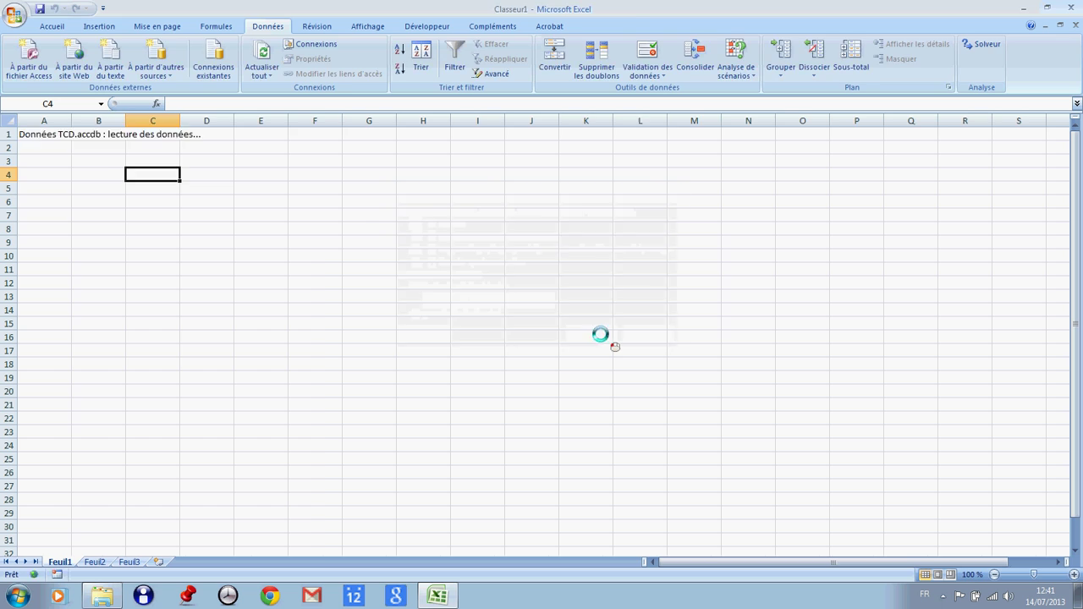
left_click(153, 204)
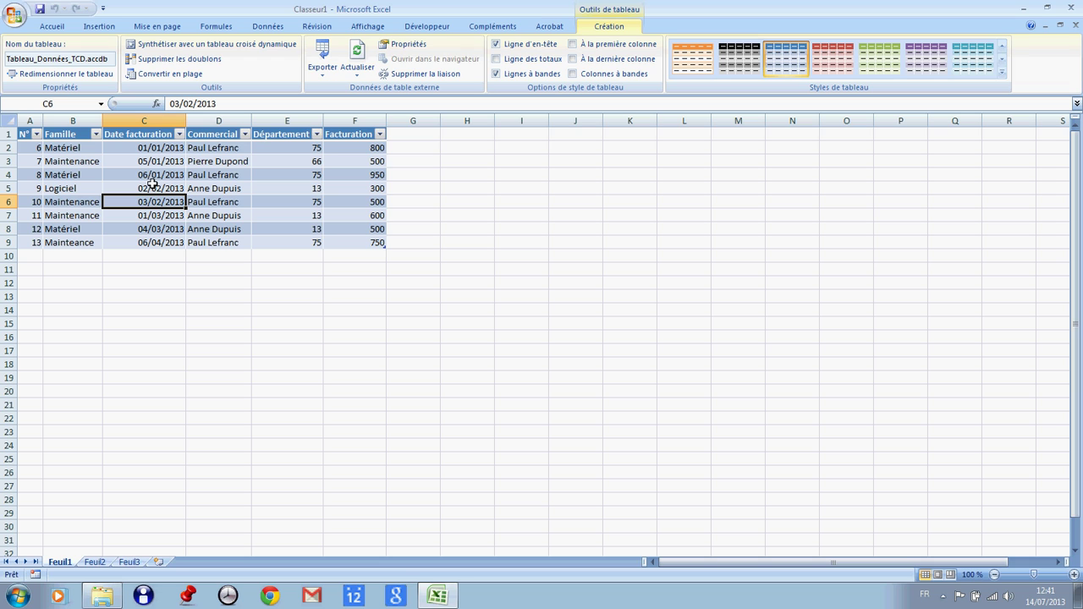
left_click(149, 173)
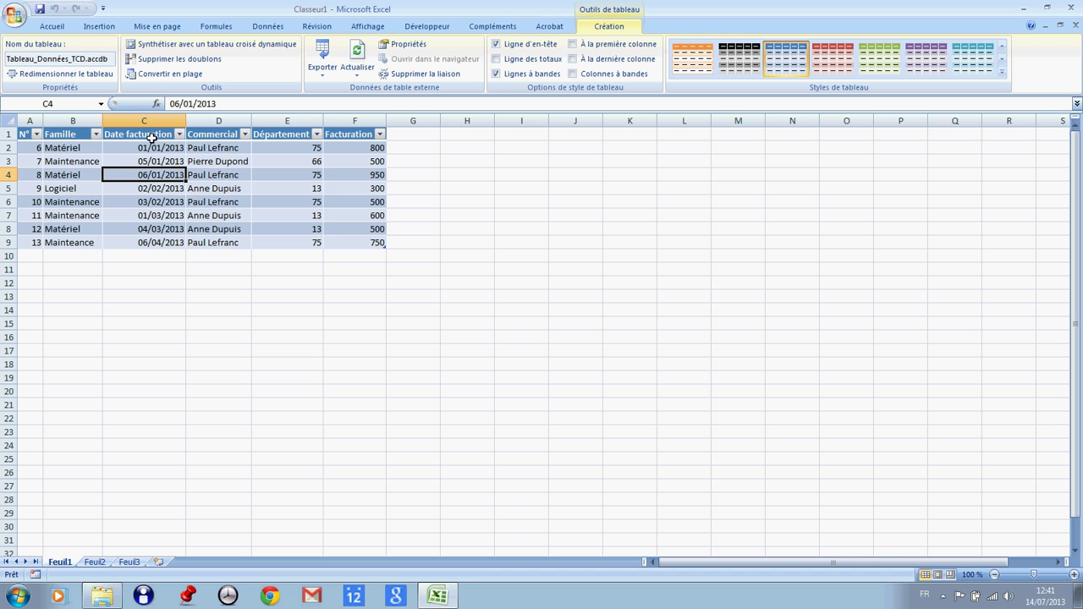
left_click(157, 191)
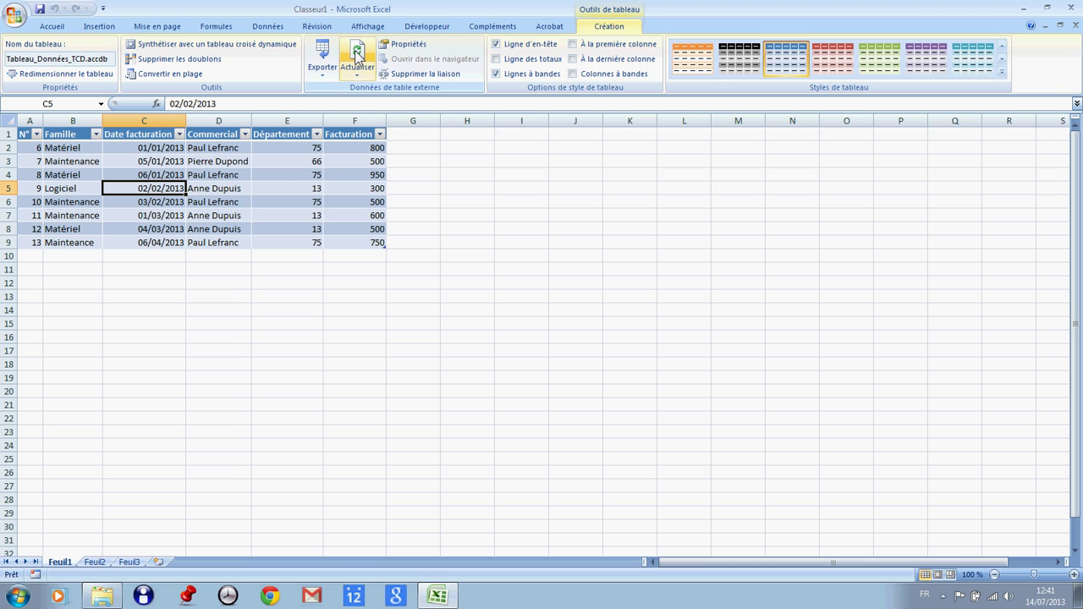
left_click(143, 174)
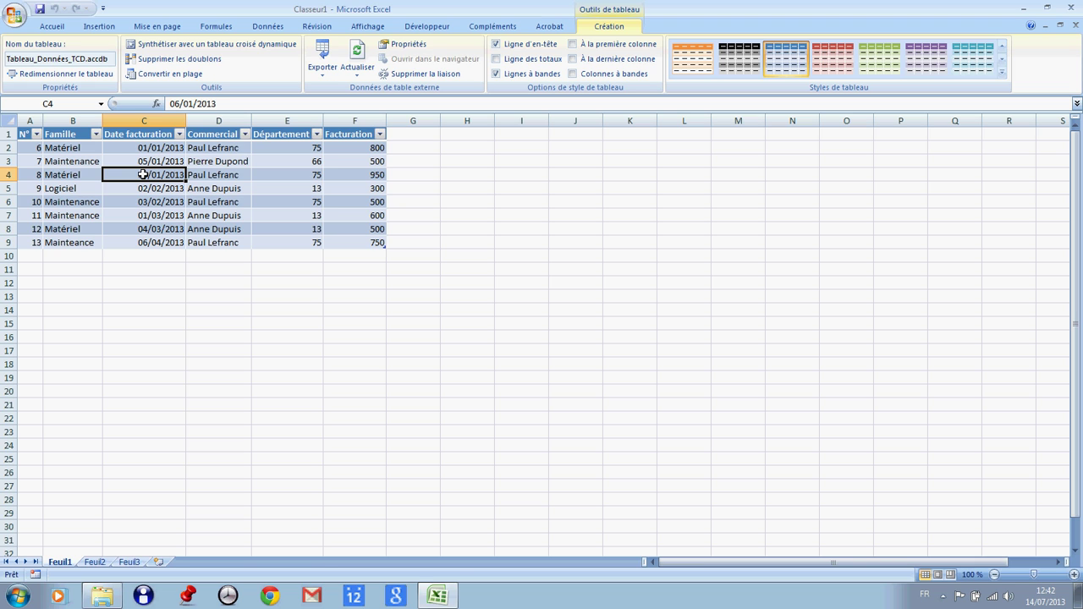
left_click(135, 189)
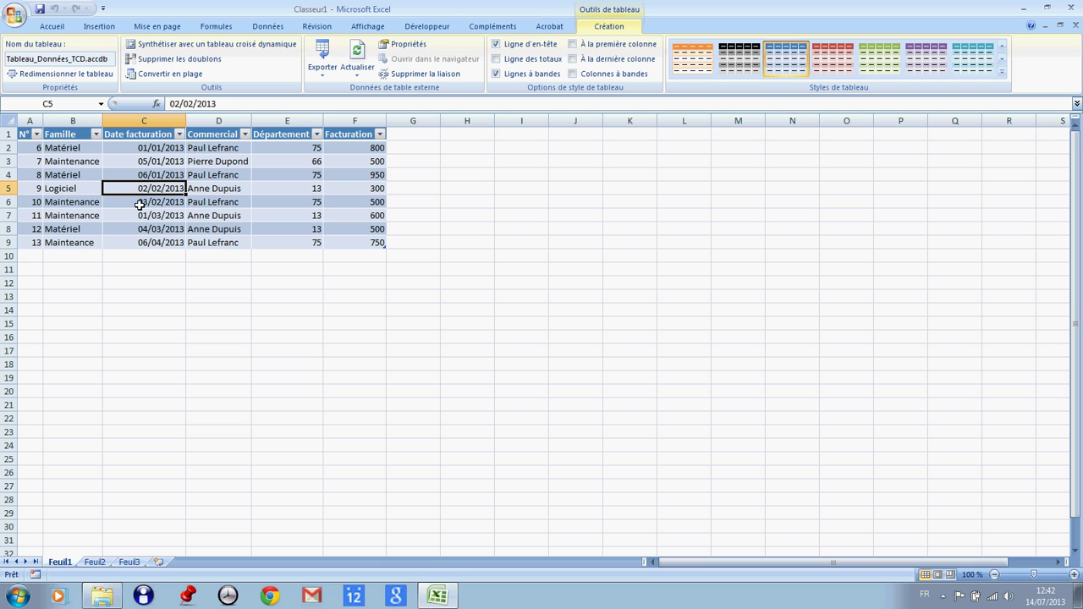
- Insert a pivot table from the imported Access table on a new sheet, Feuil4
left_click(108, 29)
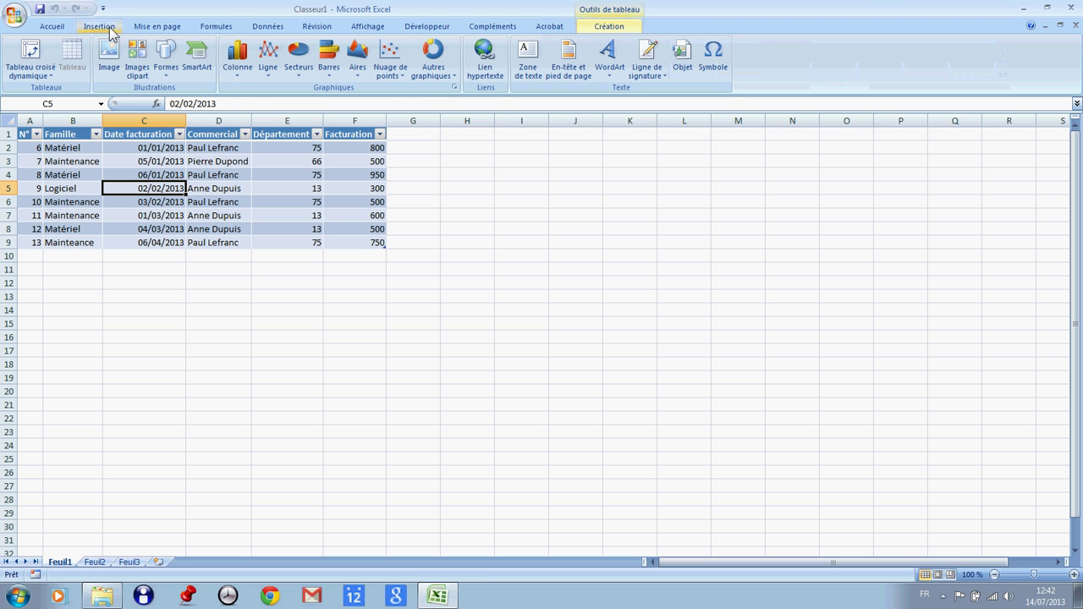
left_click(32, 53)
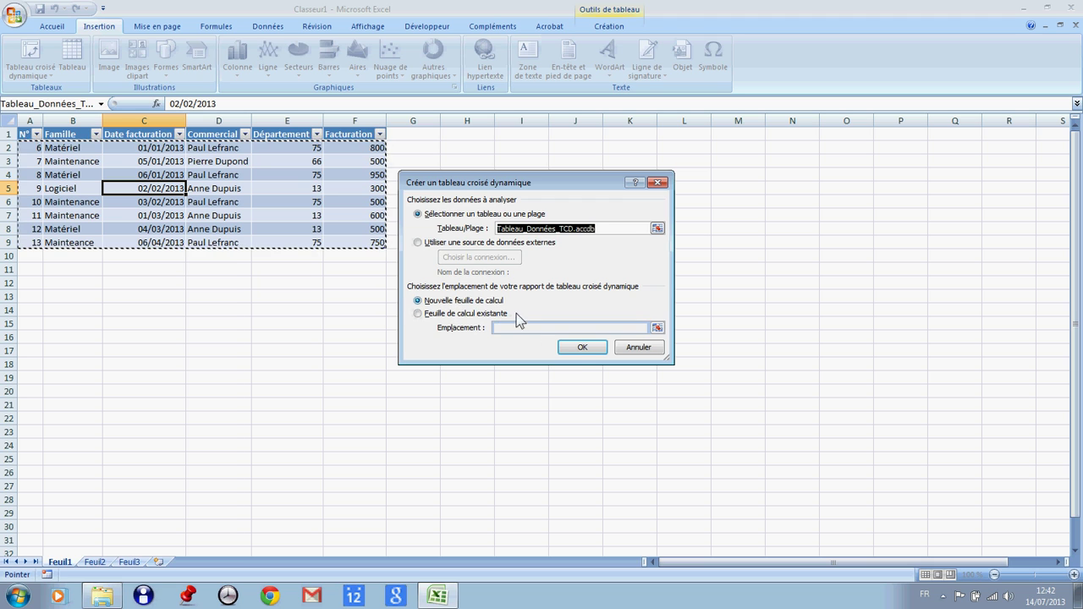
left_click(584, 348)
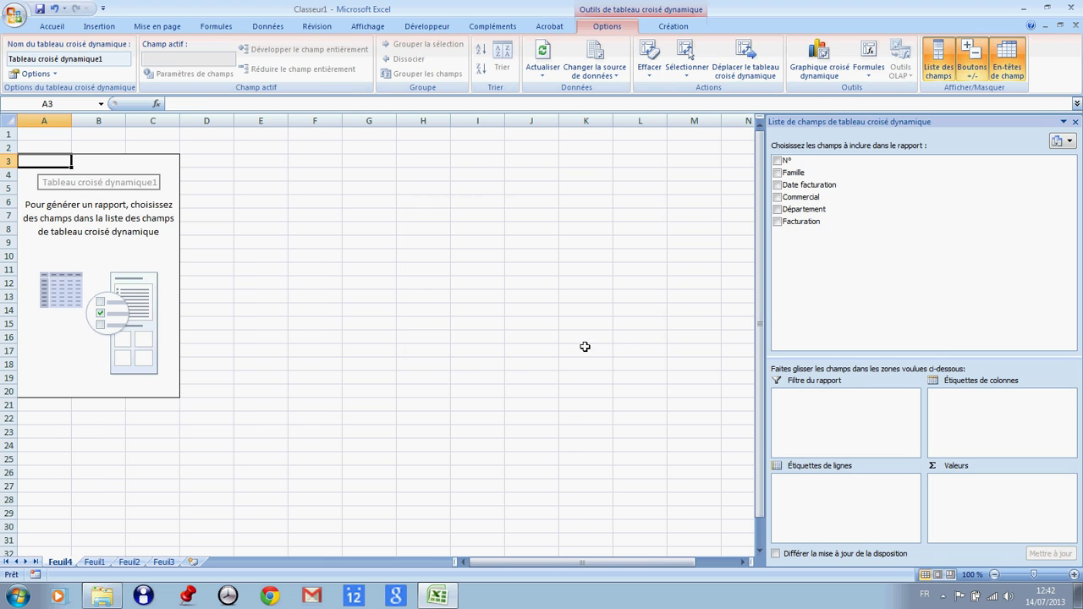
- Tick Facturation, Département, Commercial, Date facturation and Famille so the pivot shows totals 4900 and 405
left_click(778, 221)
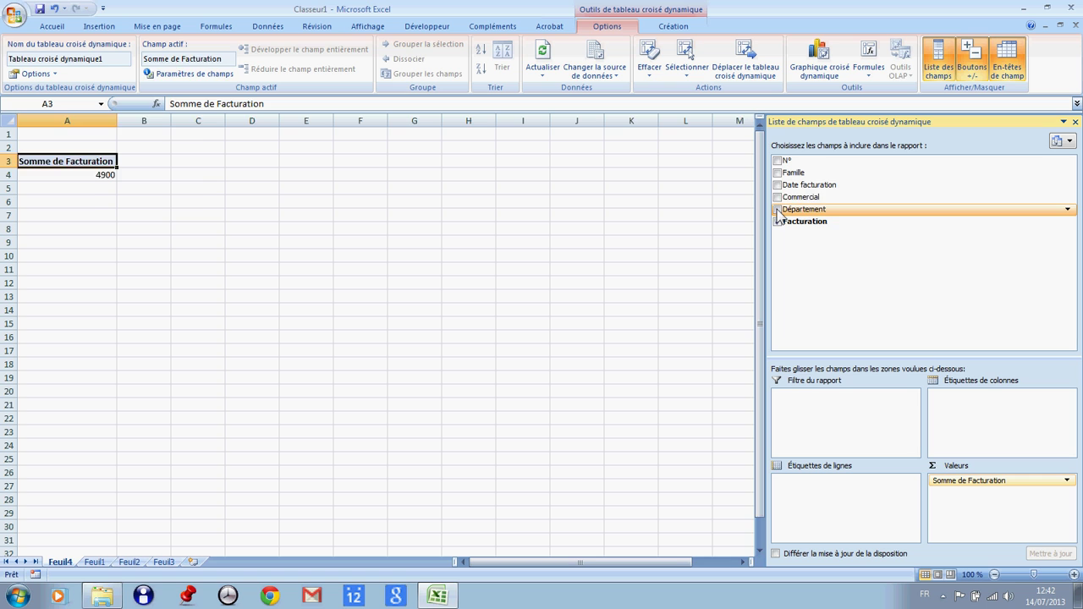
left_click(778, 210)
left_click(778, 197)
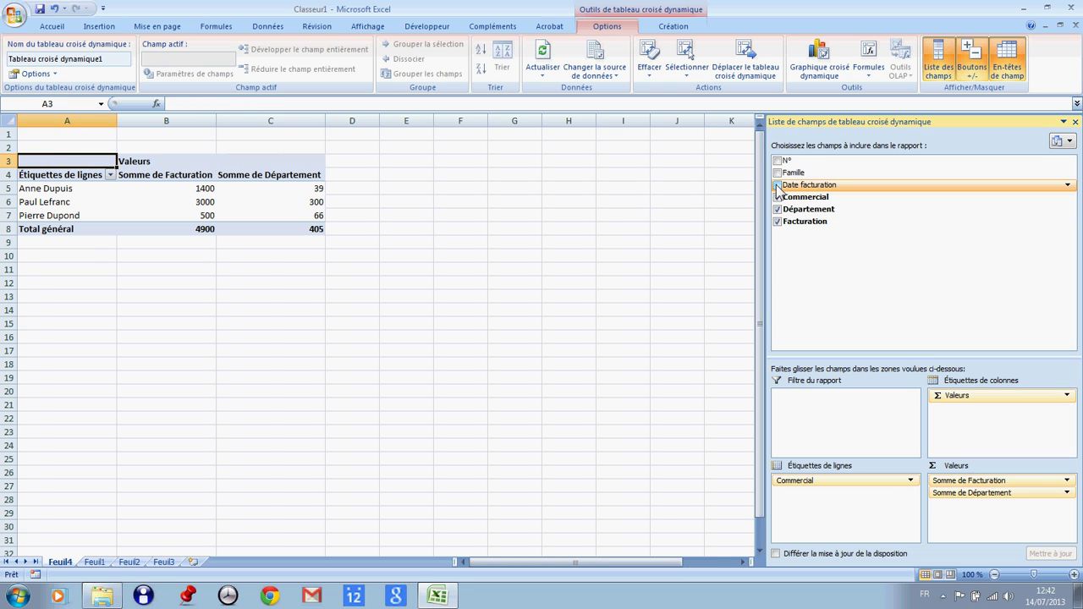
left_click(777, 185)
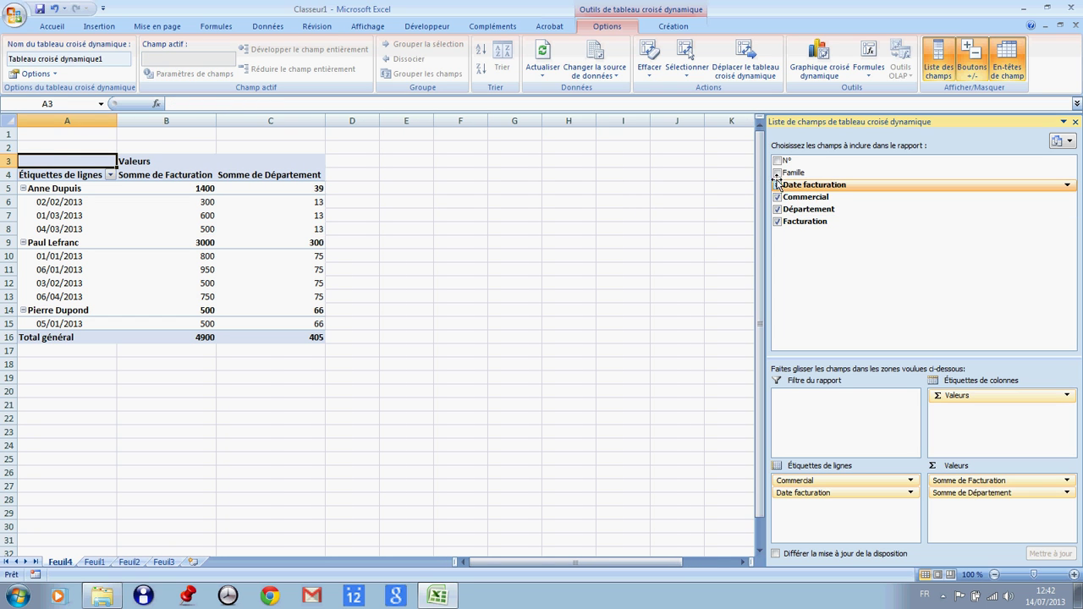
left_click(777, 173)
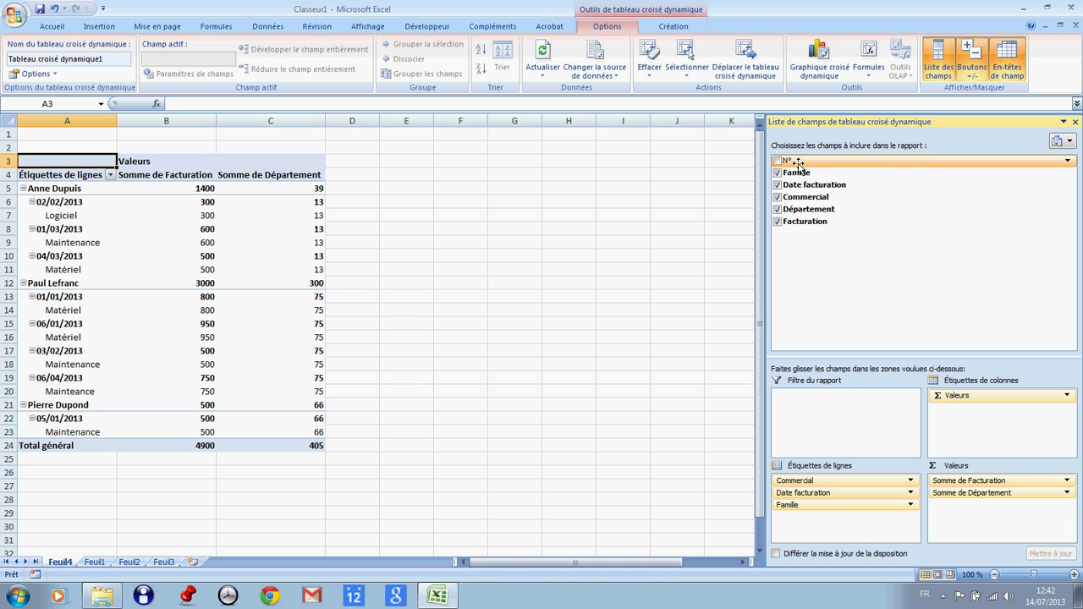
- Make Commercial a report filter and move Famille above Date facturation in the row labels
left_click_drag(798, 162, 796, 511)
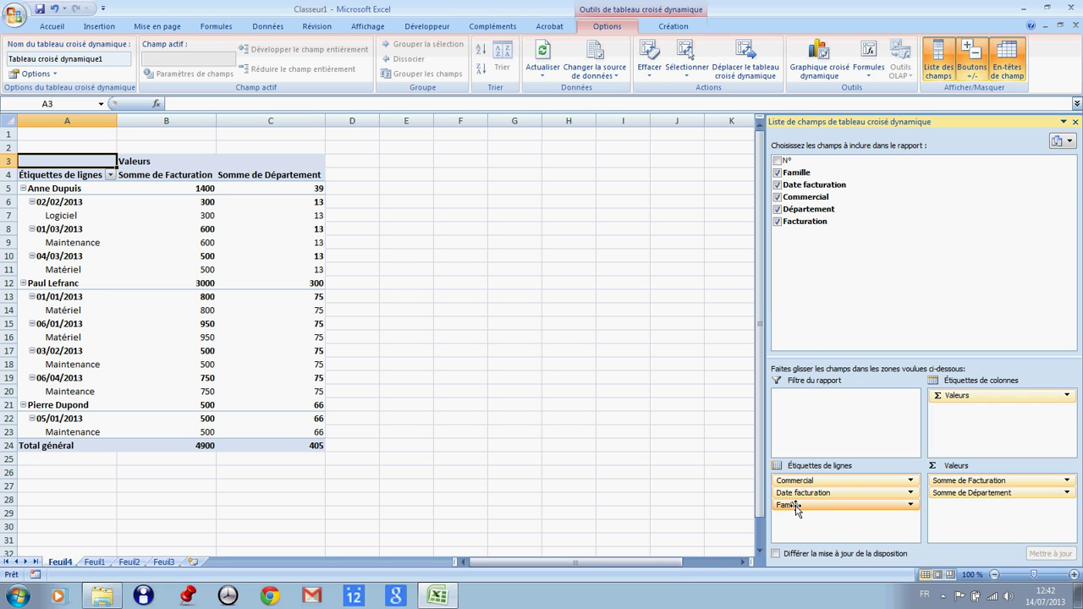
left_click_drag(796, 508, 804, 482)
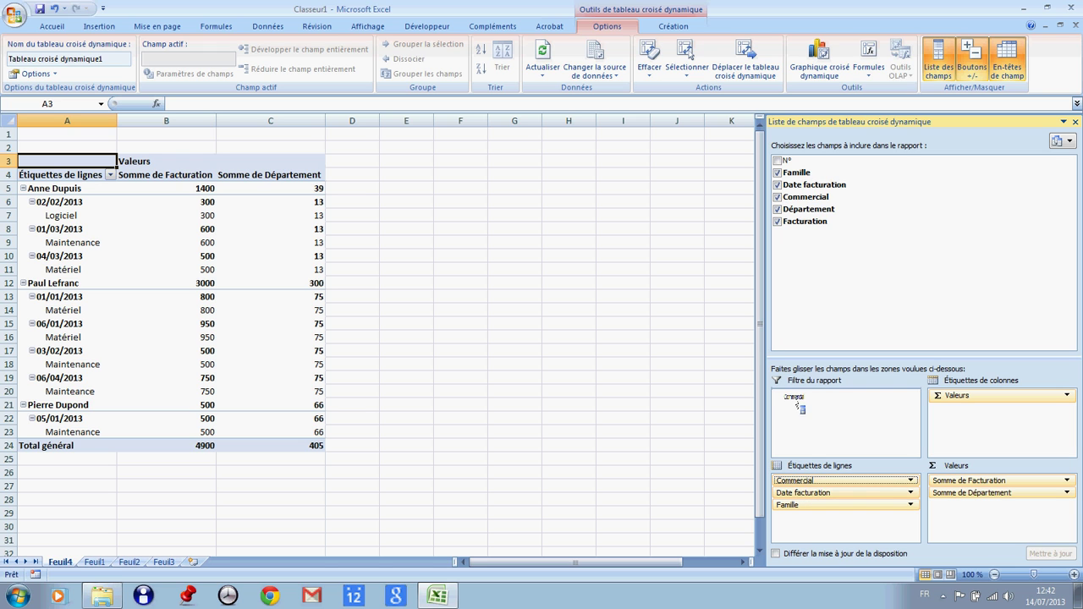
left_click_drag(805, 483, 803, 397)
left_click(809, 494)
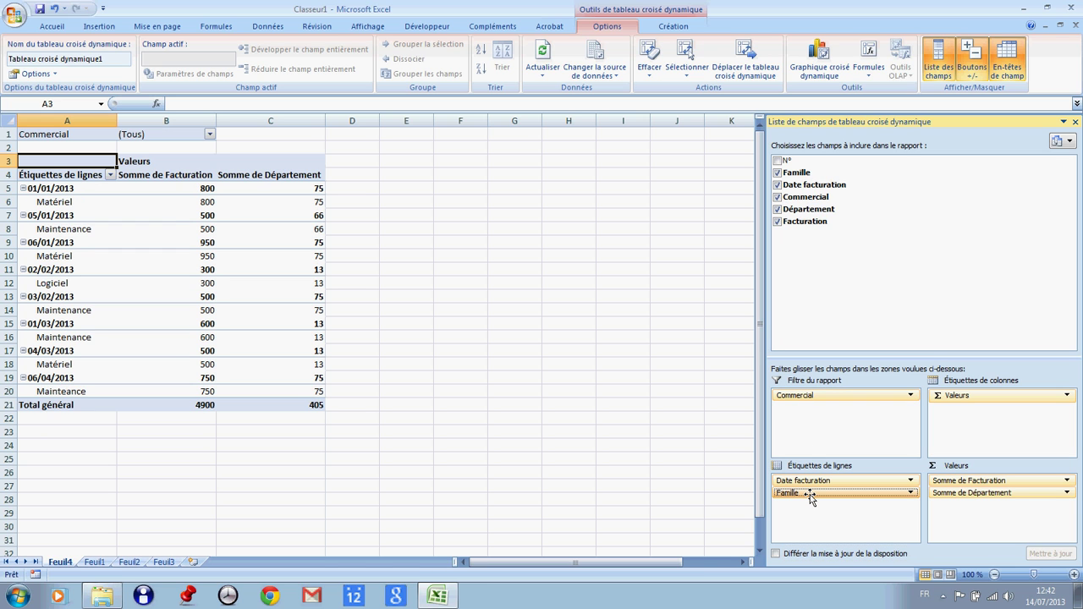
left_click_drag(810, 498, 807, 477)
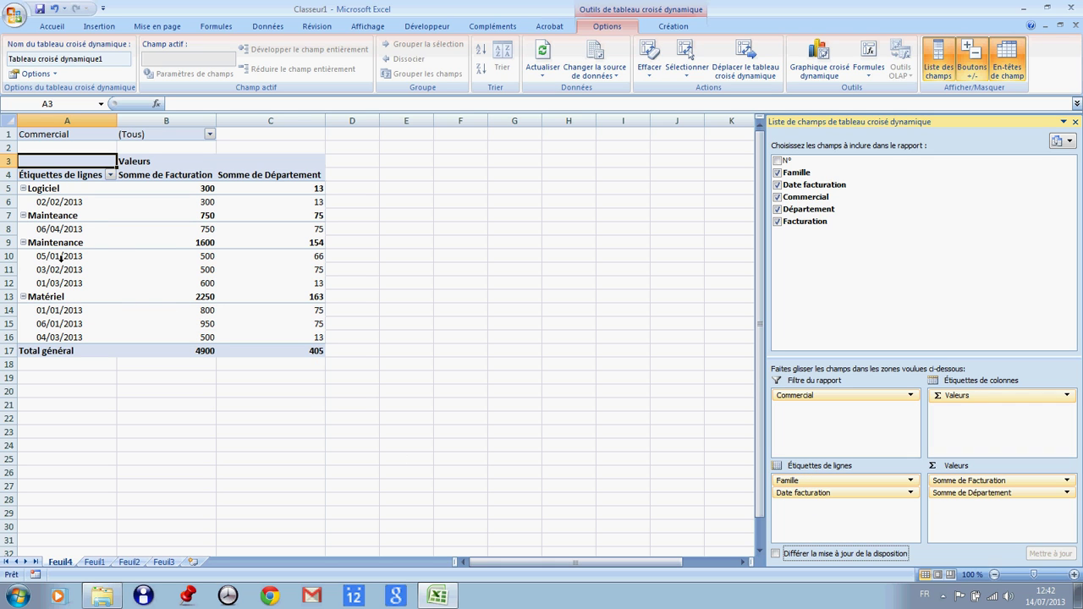
- Check the Logiciel billing value in cell B6
left_click(185, 204)
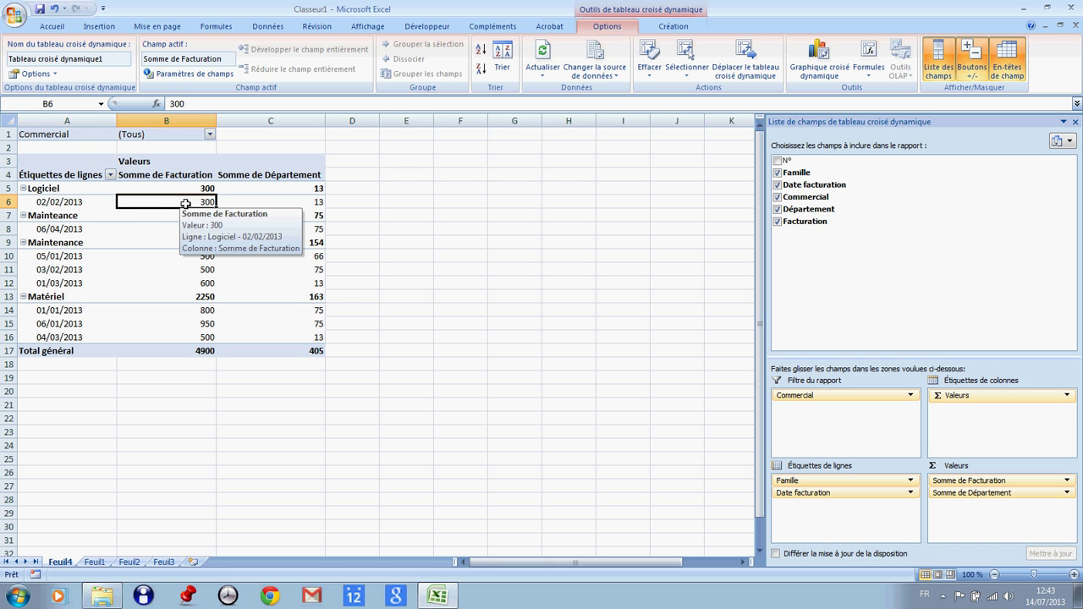
mouse_move(146, 215)
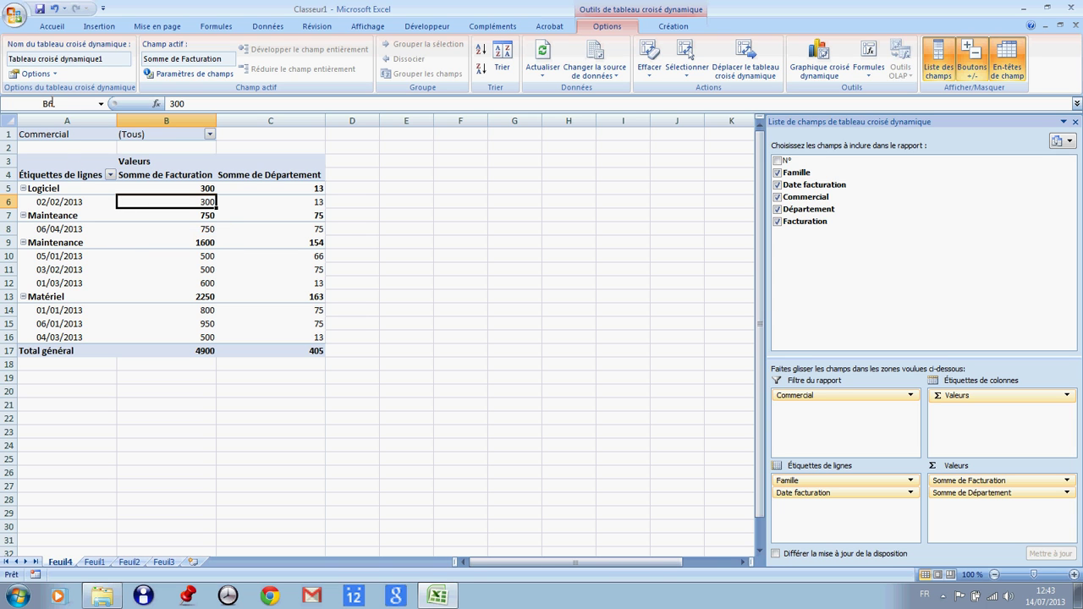
left_click(15, 16)
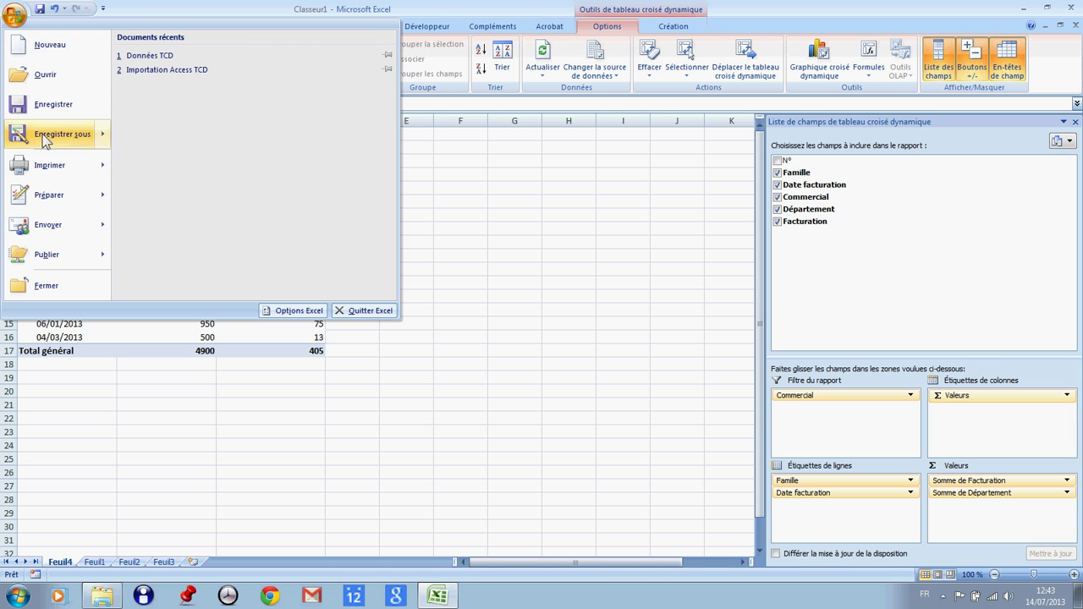
- Save as a standard Excel workbook in the Bureau > Vidéos formation folder
mouse_move(44, 140)
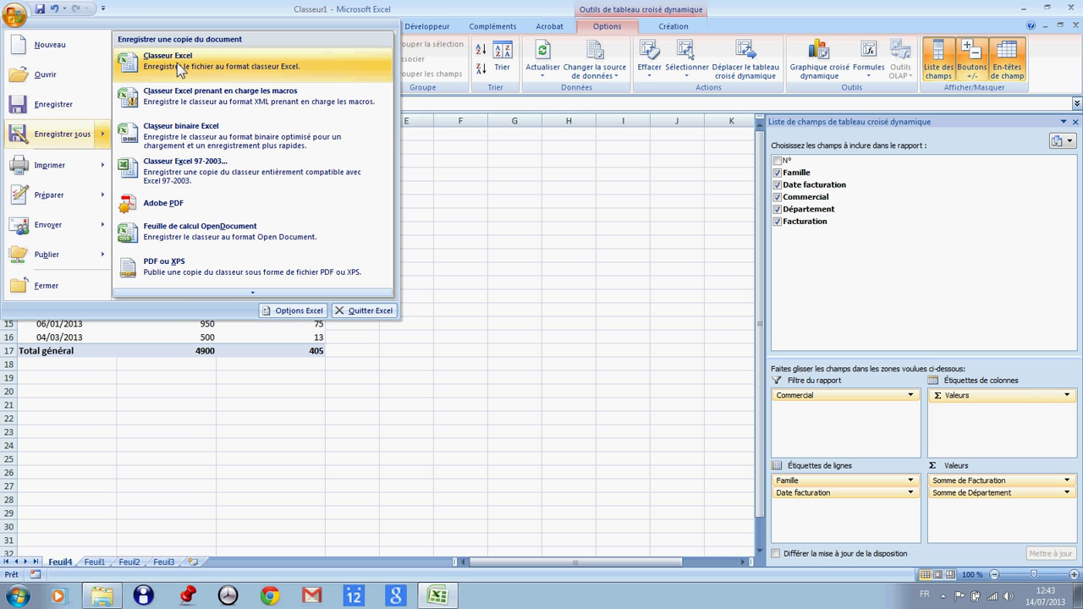
left_click(179, 68)
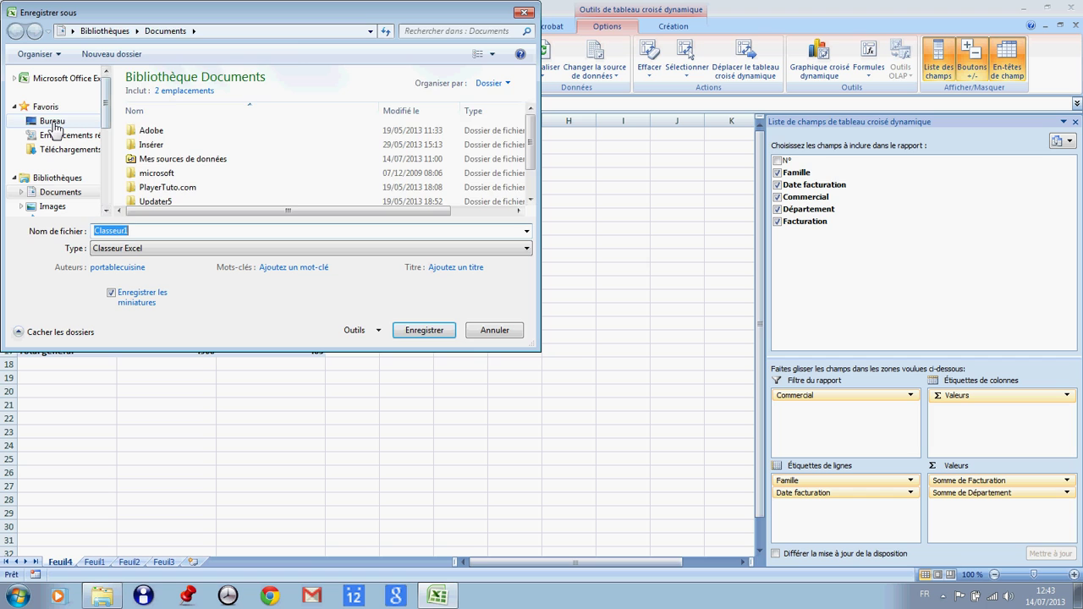
left_click(53, 123)
scroll(532, 199, "down", 3)
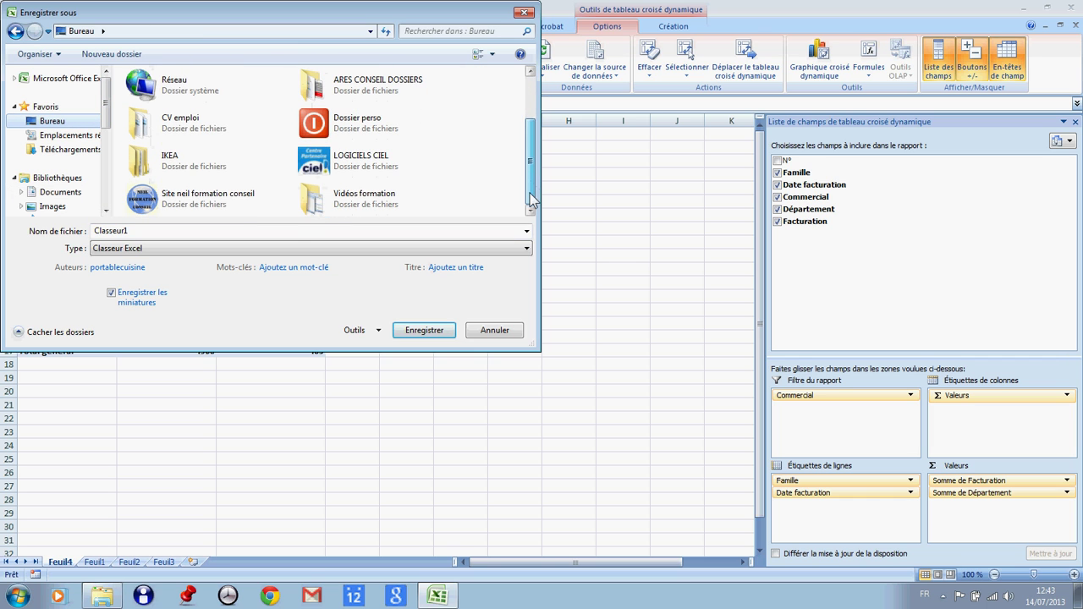
double_click(354, 200)
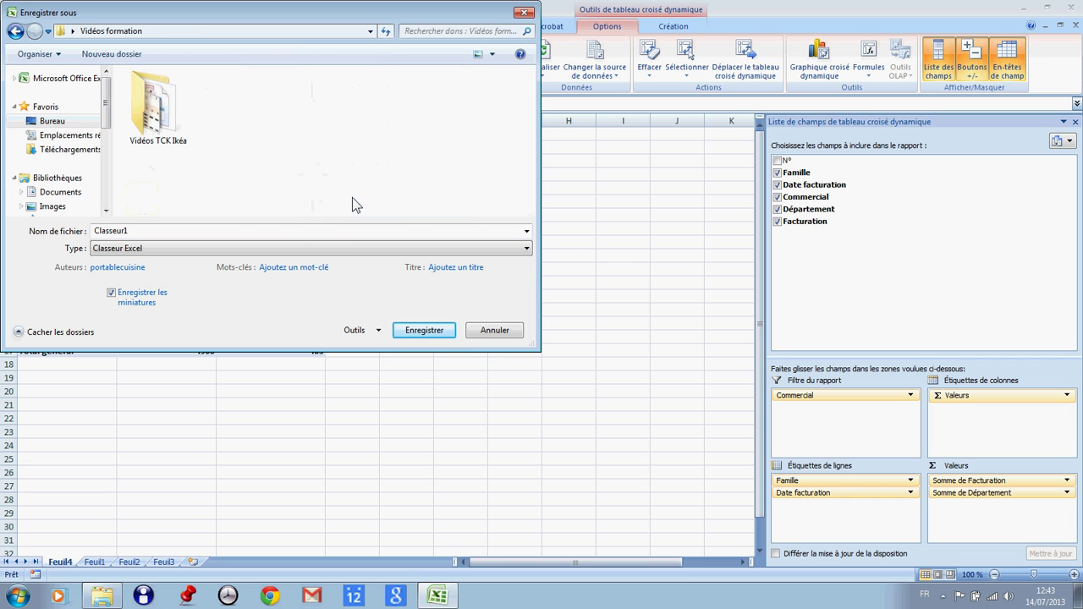
- Name the file Importation Access TCD, save it, and close Excel
double_click(139, 230)
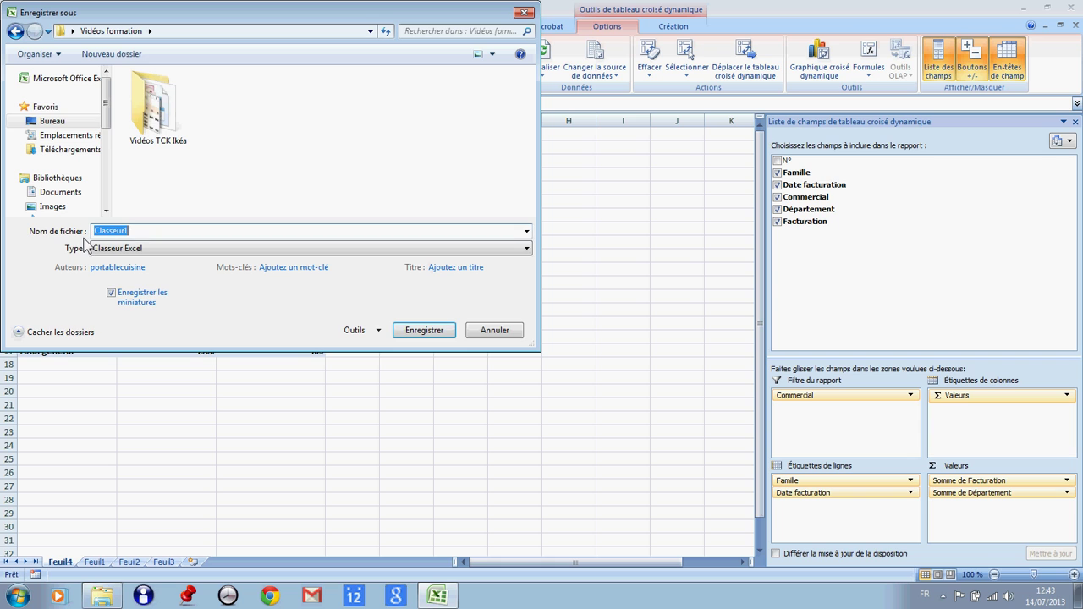
type("iM")
key("BackSpace")
key("BackSpace")
key("BackSpace")
type("Impor")
type("tan")
key("BackSpace")
type("tion Access TC")
type("D")
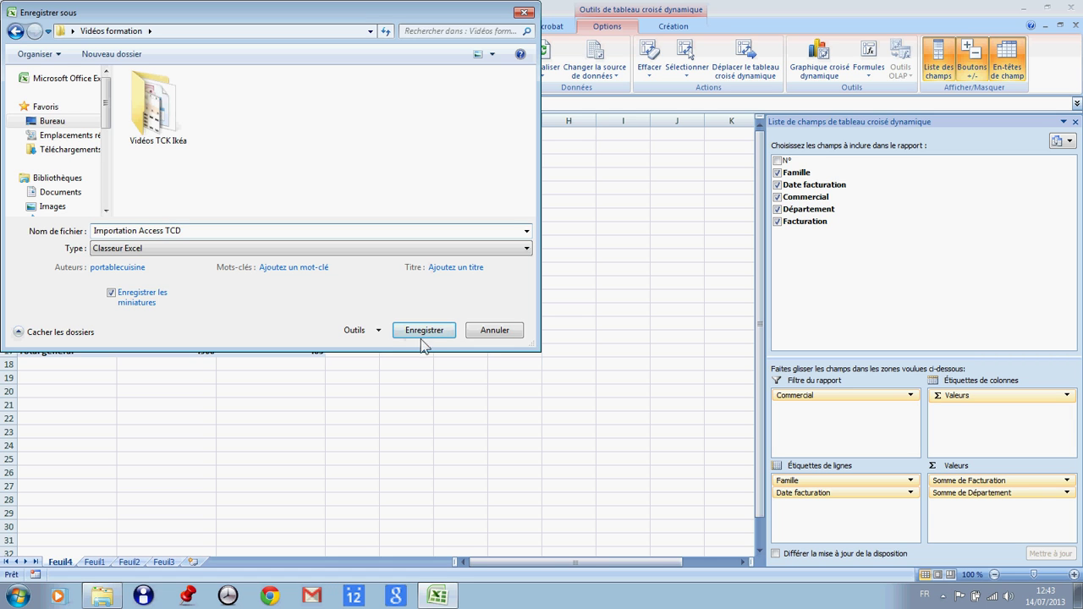
left_click(431, 334)
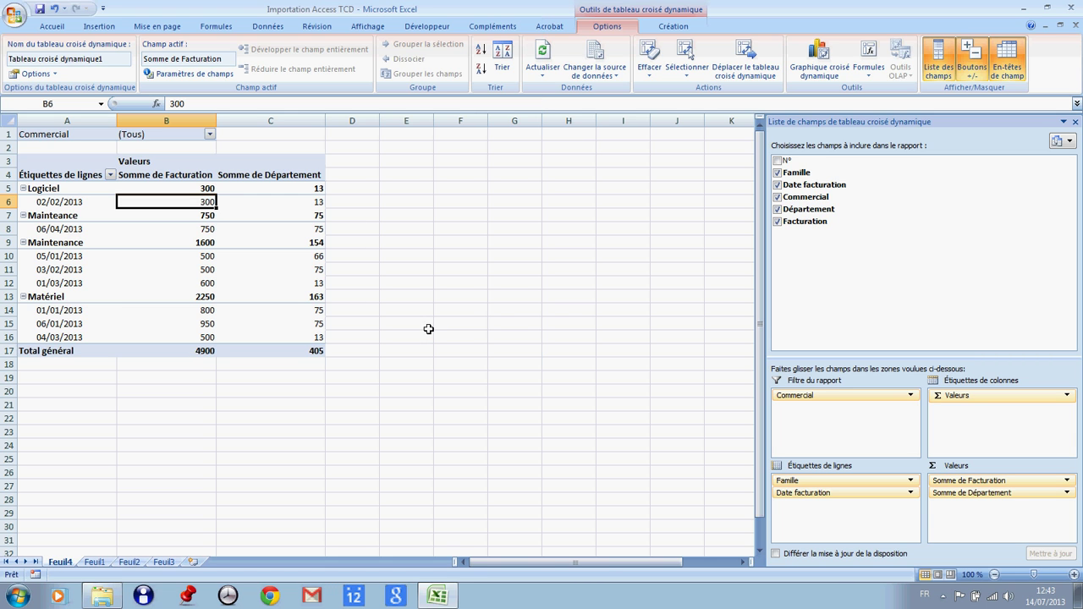
left_click(1071, 9)
- Open the Données TCD database and enable its content from the security options
double_click(645, 271)
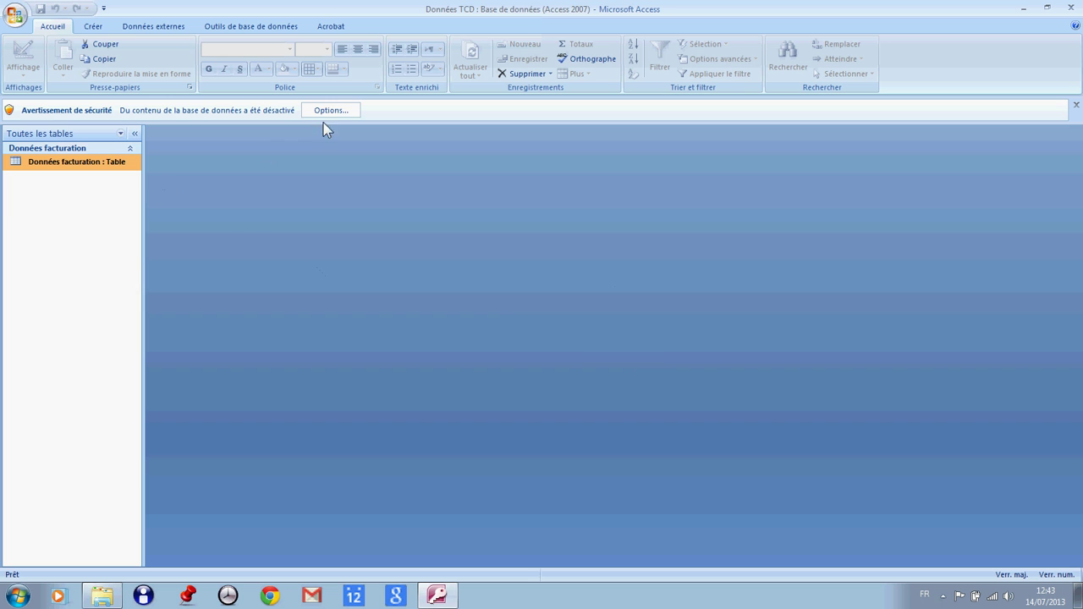
left_click(345, 111)
left_click(420, 336)
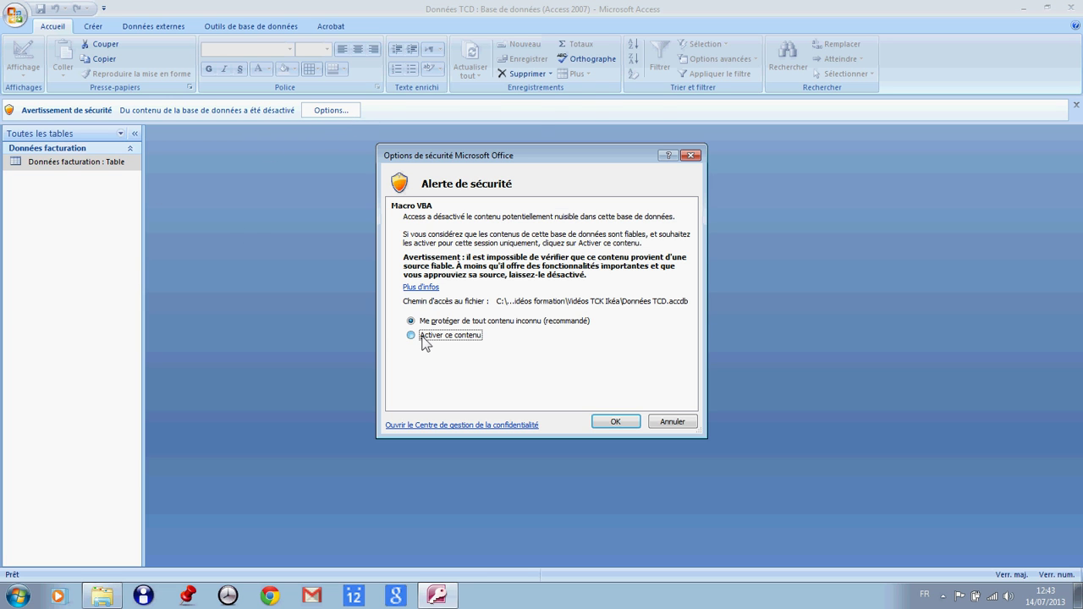
left_click(600, 422)
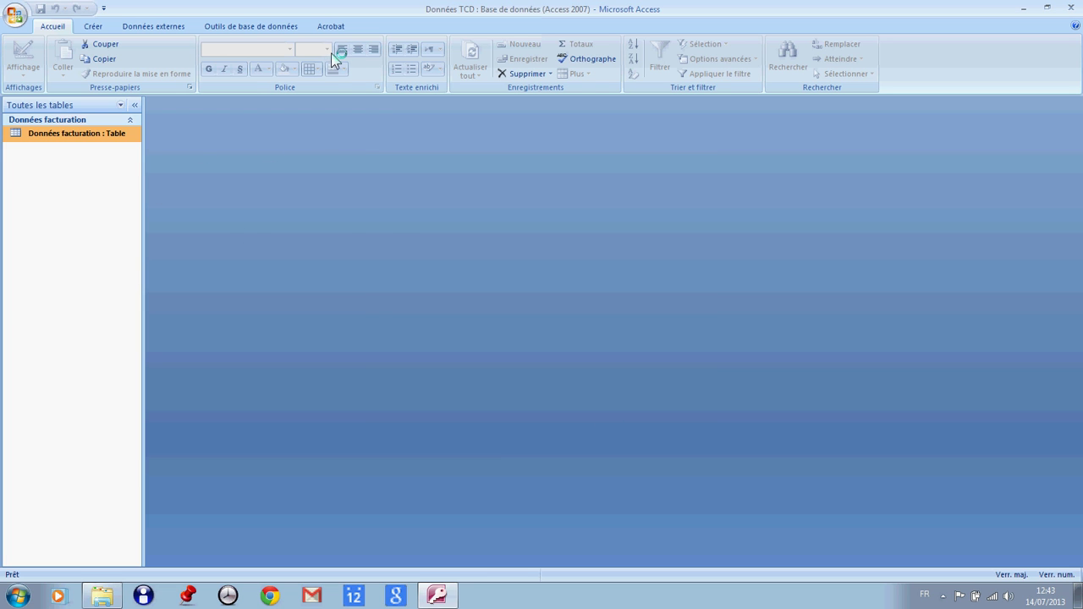
- In Données facturation, start a new record with Famille Matériel and date 30/06/2013
double_click(74, 132)
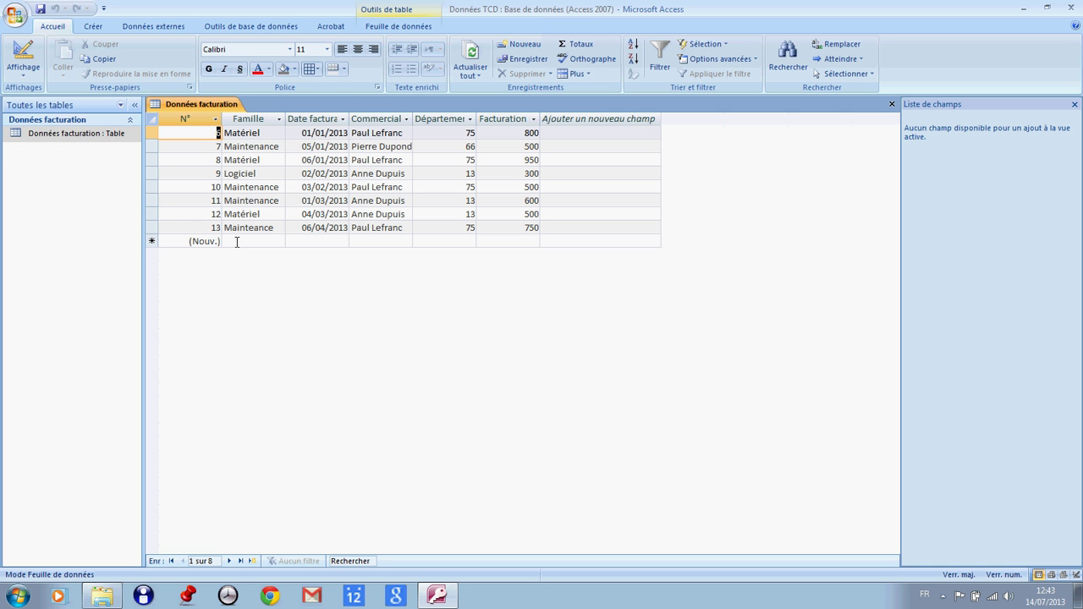
left_click(237, 242)
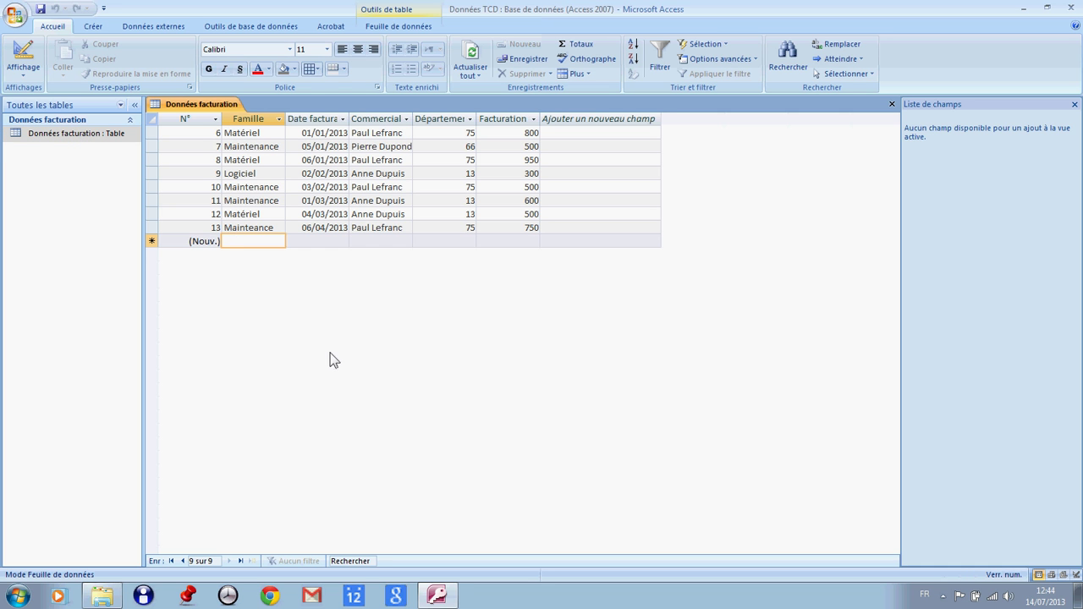
type("mA")
key("BackSpace")
key("BackSpace")
type("M")
key("Caps_Lock")
type("atéri")
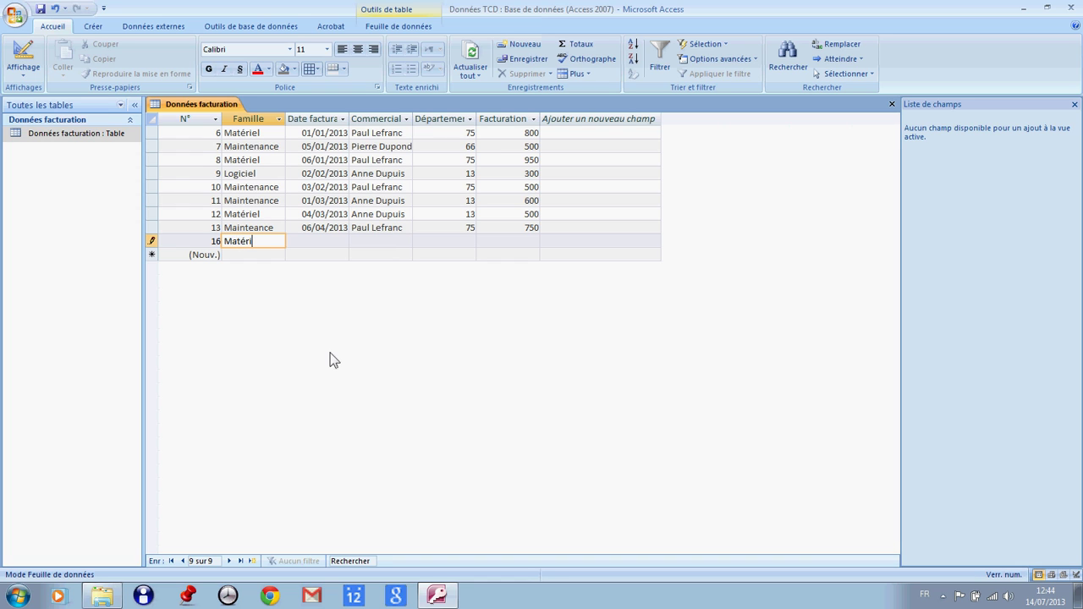
type("el")
key("Tab")
key("Caps_Lock")
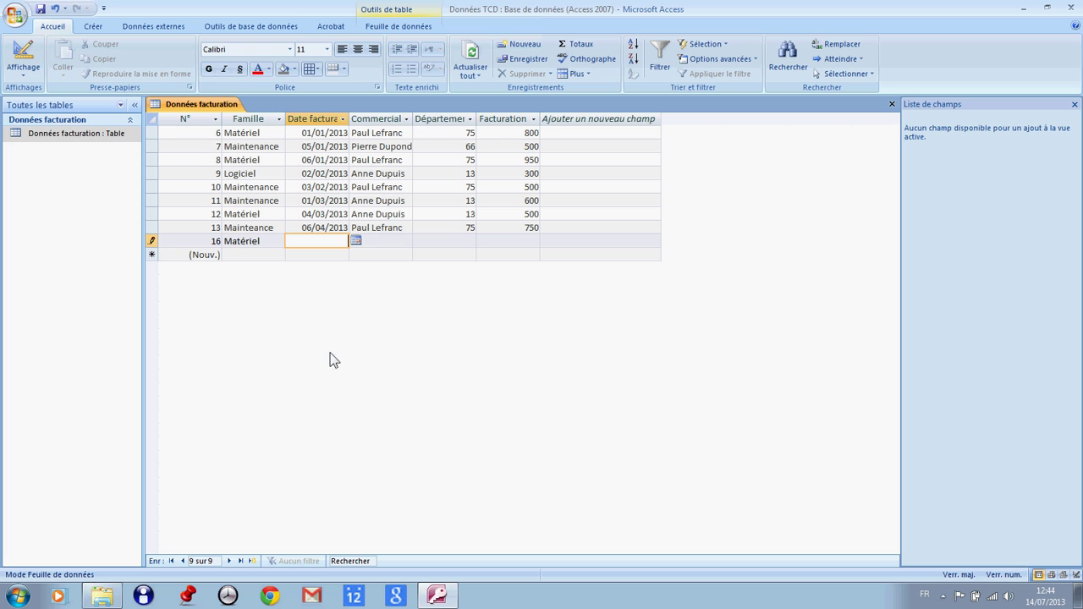
type("30/06/2013")
key("Tab")
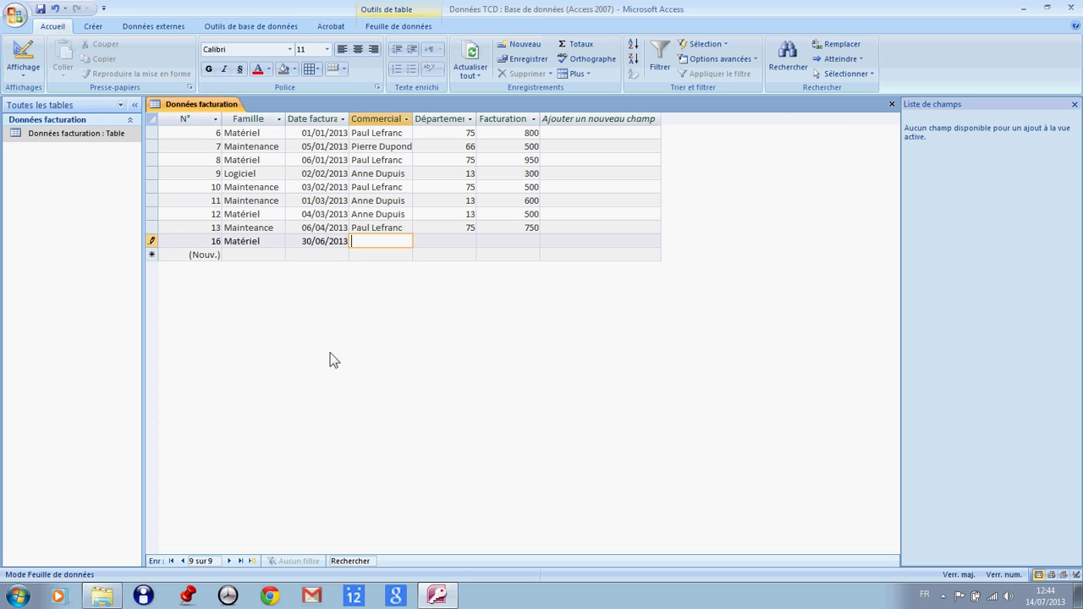
- Enter the salesperson's name, department 30 and billing 100000, save the record and close Access
key("Caps_Lock")
key("Caps_Lock")
type("N")
key("Caps_Lock")
type("ael")
key("Caps_Lock")
type("BAADAC")
type("H")
key("Tab")
type("30")
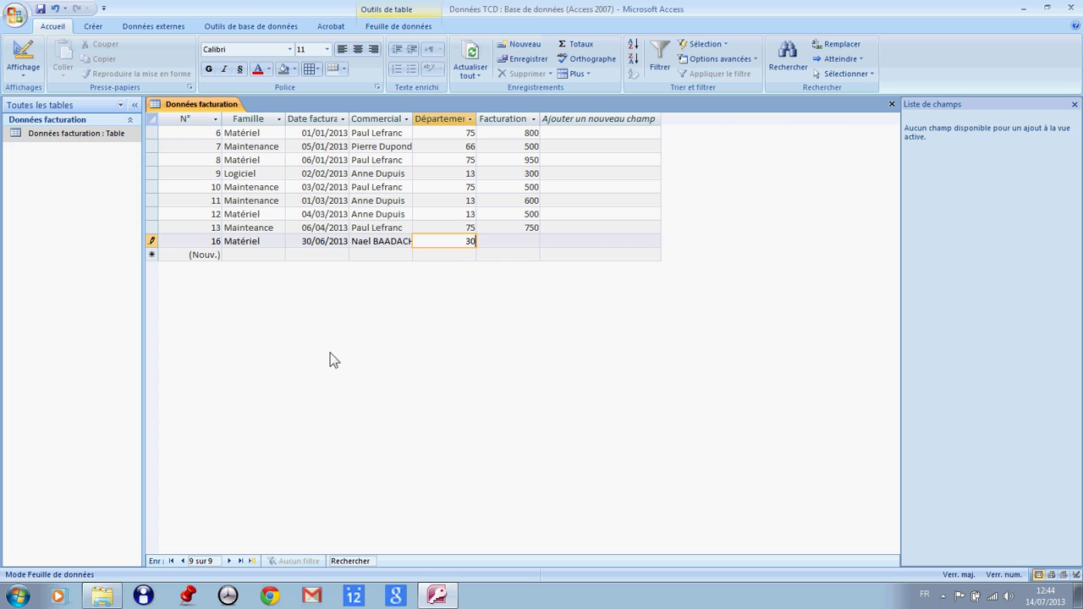
key("Tab")
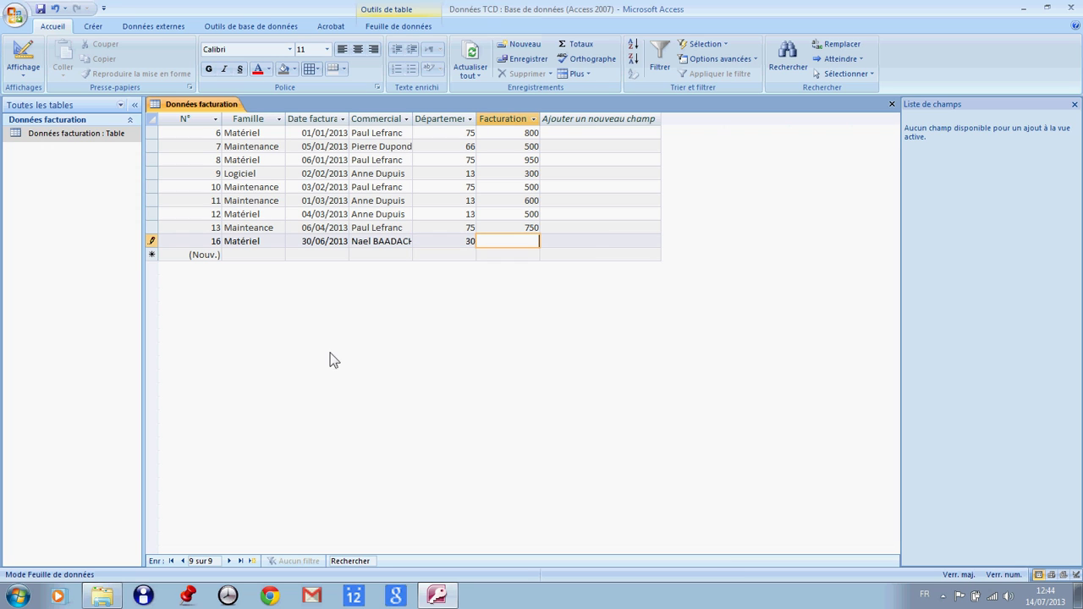
type("100000")
key("Tab")
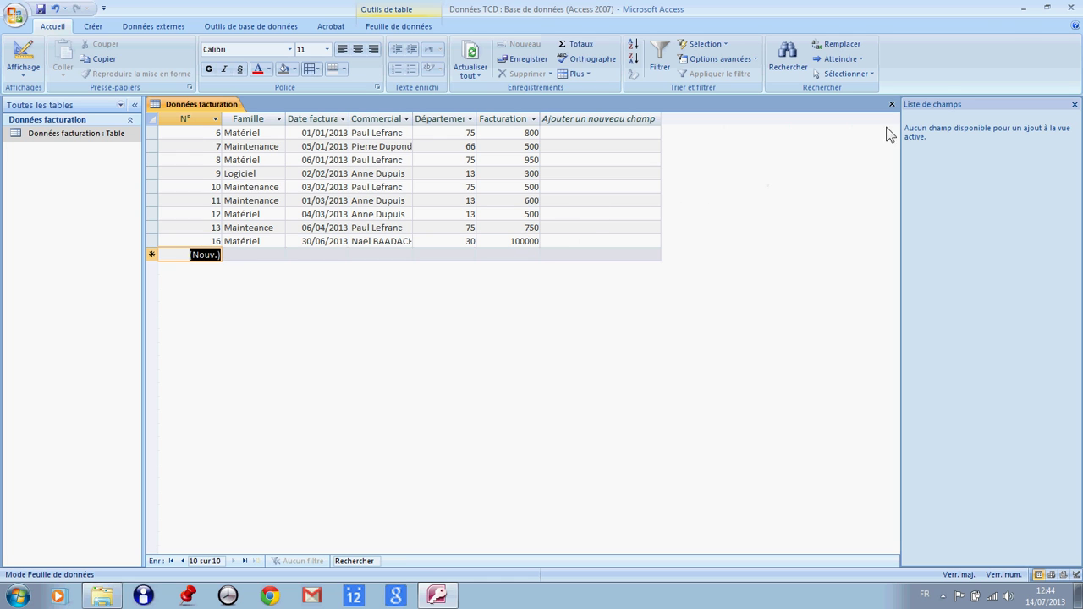
left_click(1073, 9)
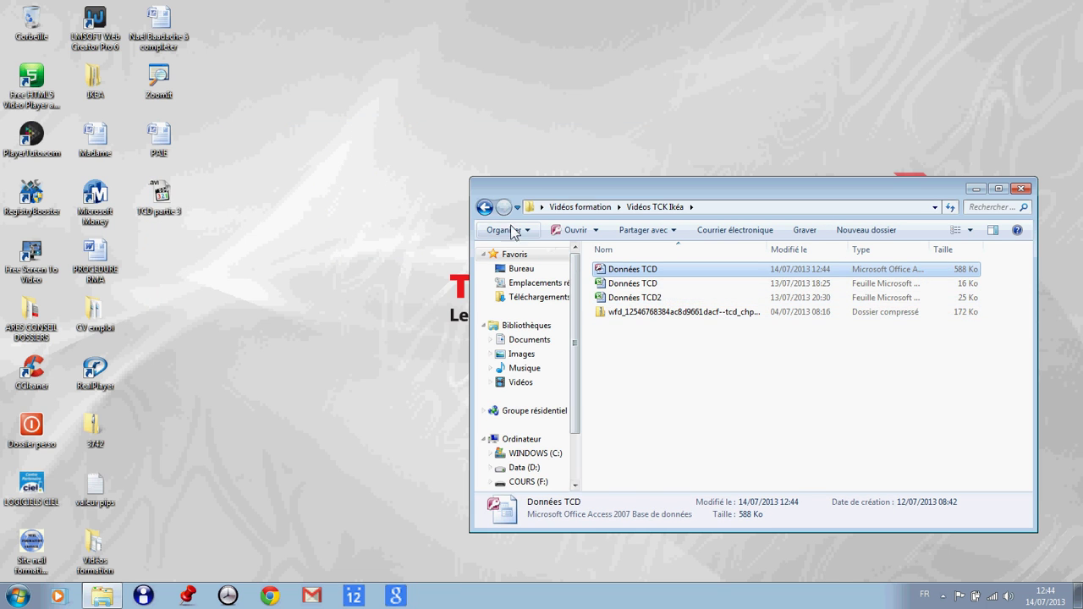
- Go back to Vidéos formation and open the Importation Access TCD workbook
left_click(484, 208)
left_click(775, 293)
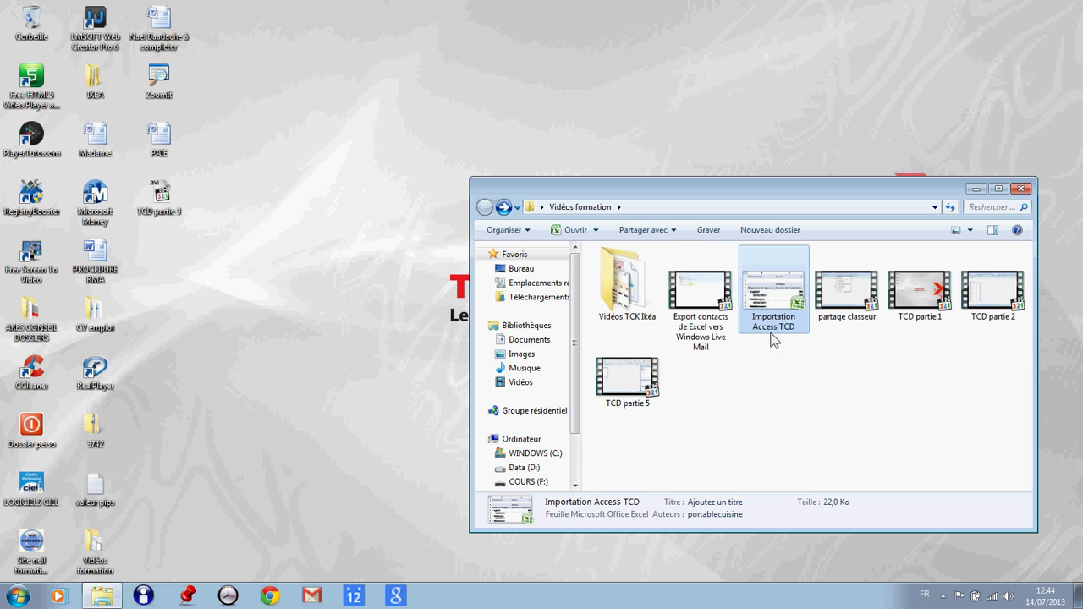
mouse_move(771, 336)
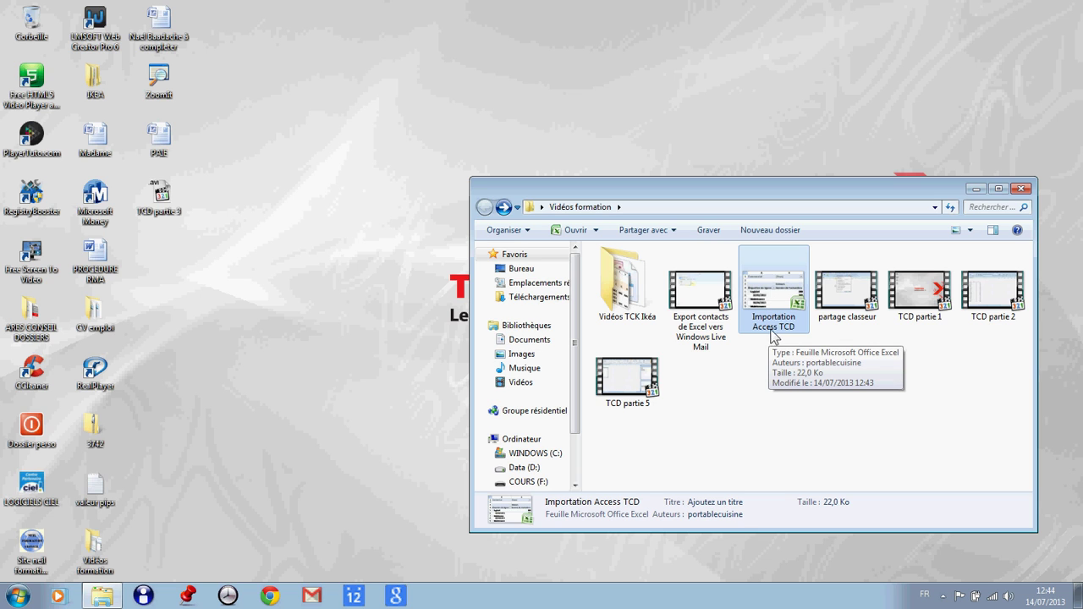
double_click(774, 302)
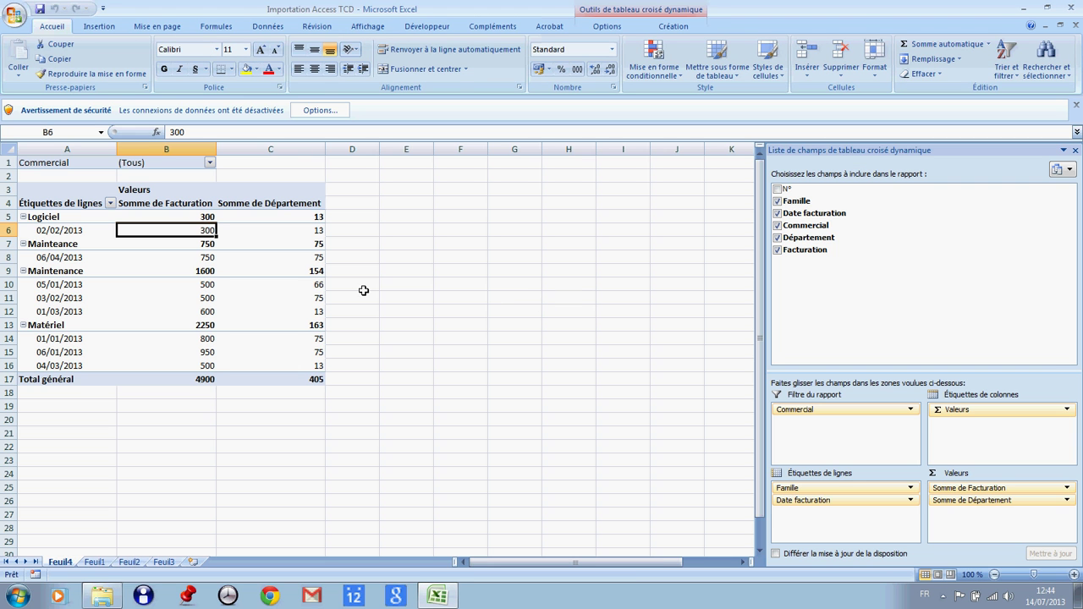
- On Feuil1, enable the workbook's data connections via the security bar options
left_click(94, 562)
left_click(127, 206)
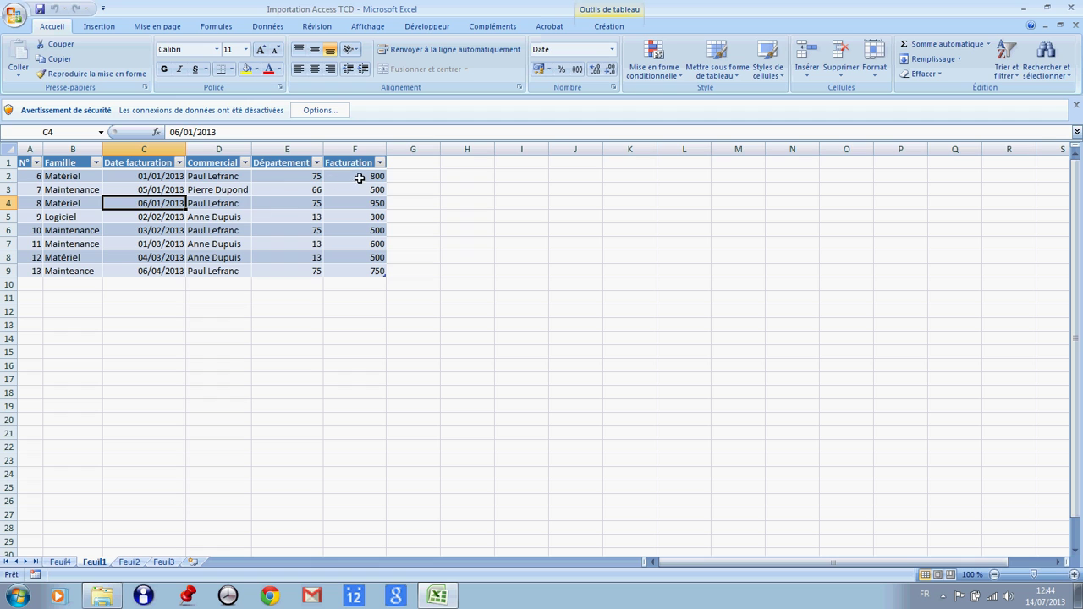
left_click(319, 111)
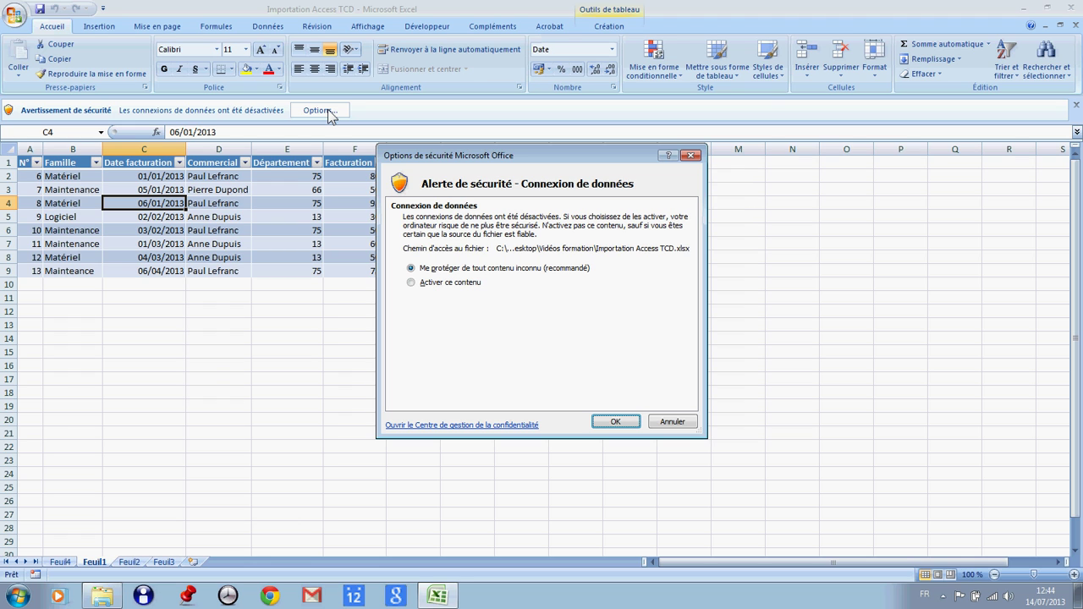
left_click(438, 286)
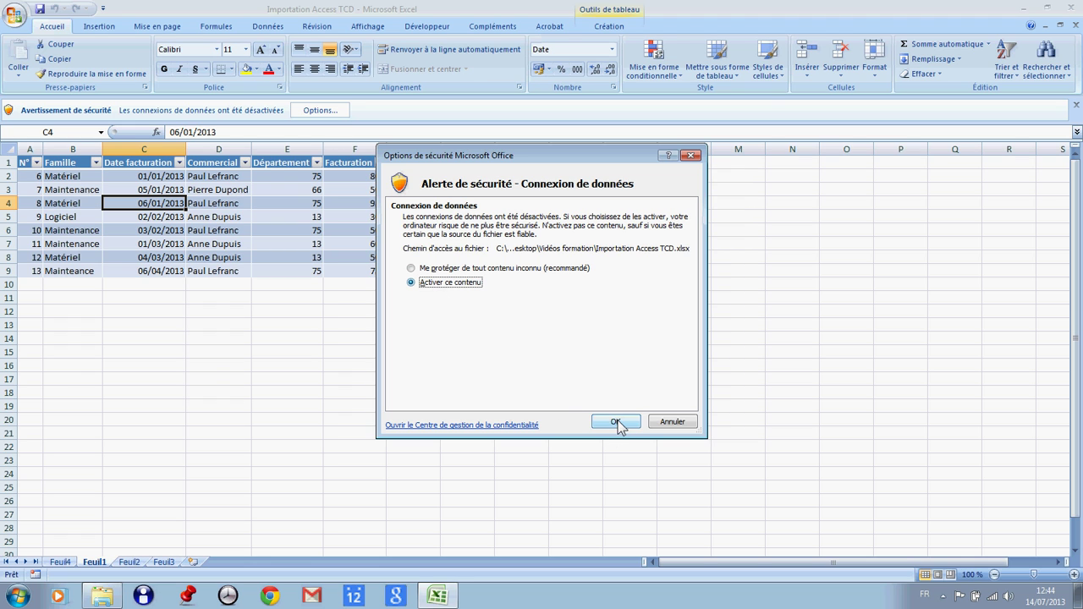
left_click(617, 422)
- Refresh all data so row 10 shows record 16 billed at 100000
left_click(241, 191)
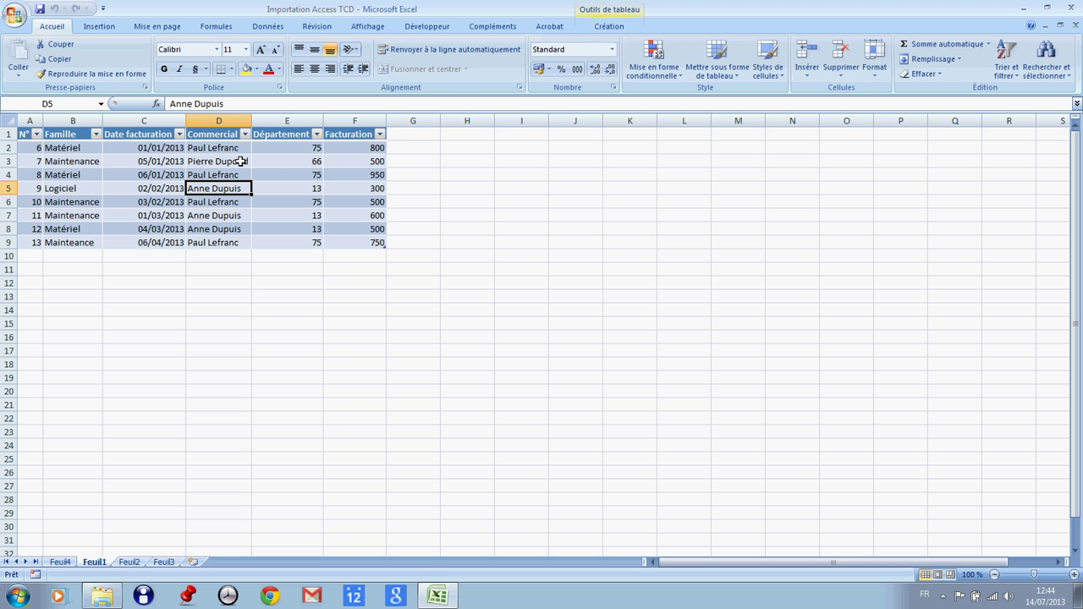
left_click(269, 25)
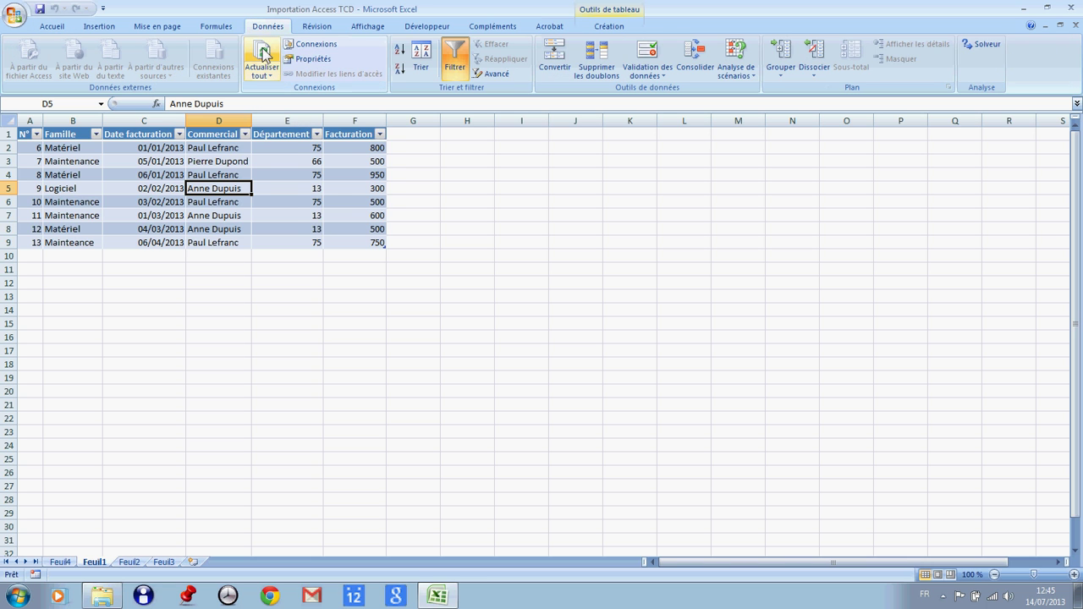
left_click(262, 58)
left_click(378, 257)
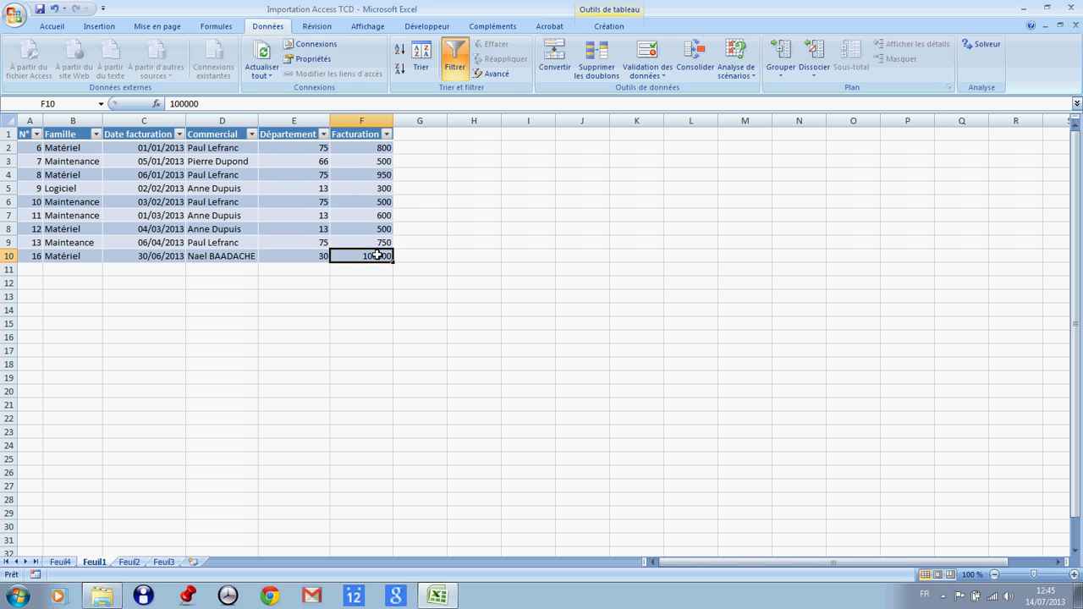
left_click(214, 186)
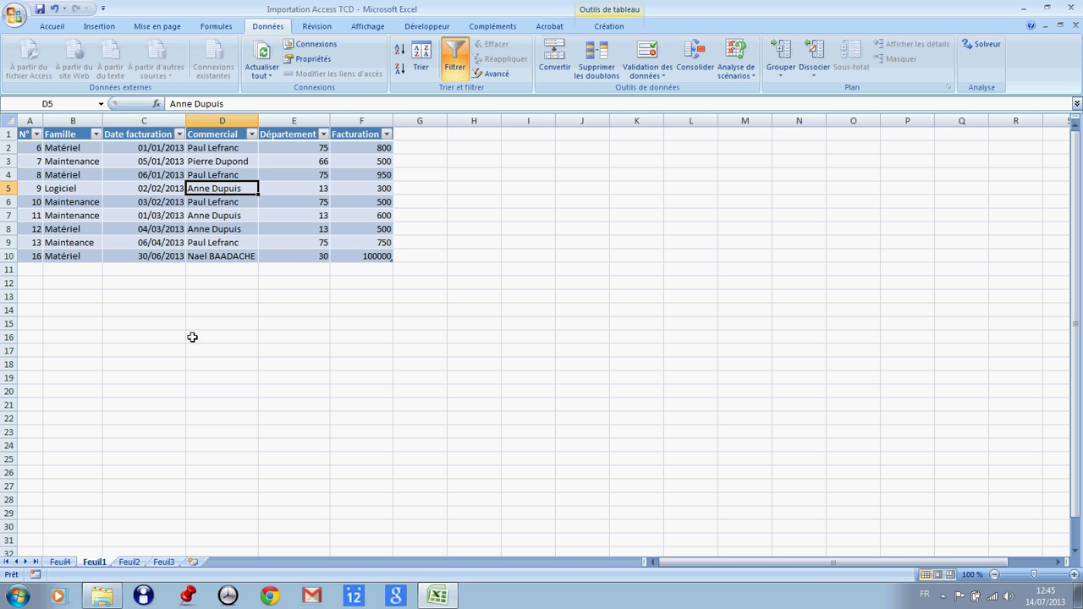
left_click(63, 562)
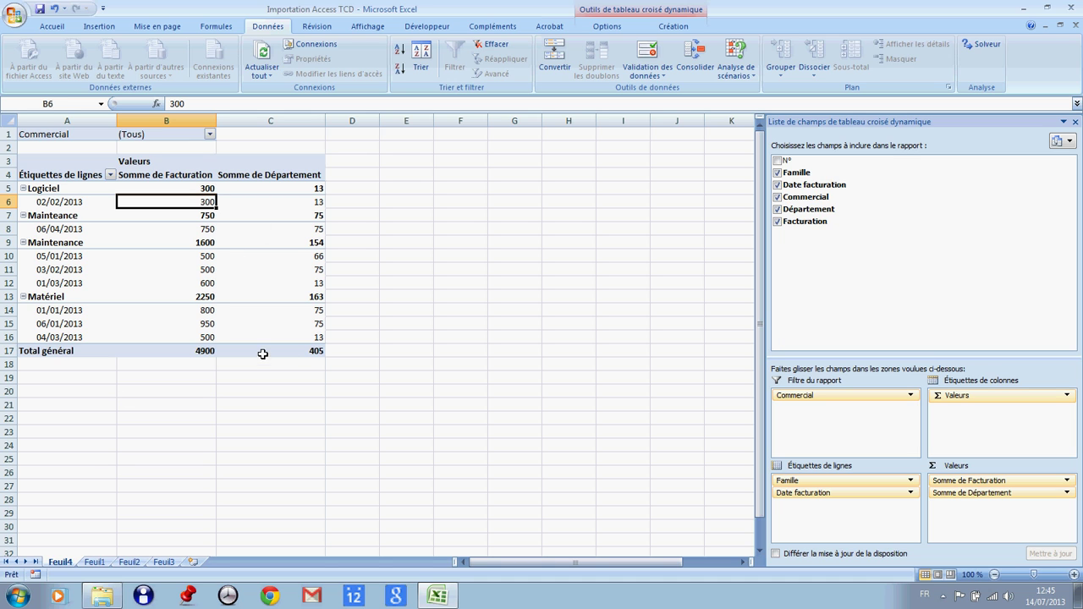
- Refresh the Feuil4 pivot so Matériel shows 30/06/2013 at 100000 and totals reach 104900 and 435
left_click(166, 264)
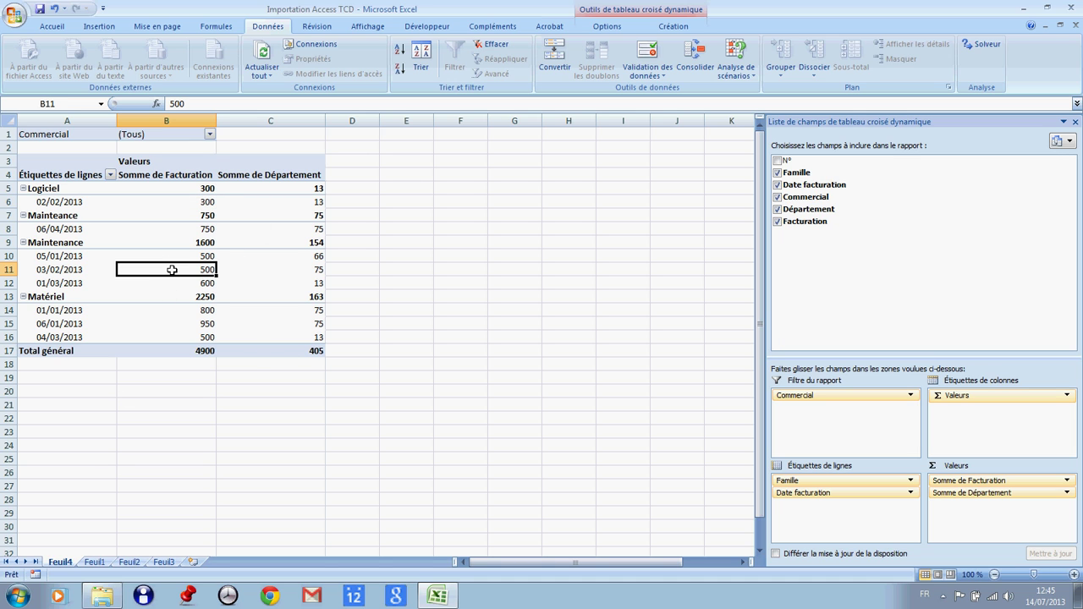
mouse_move(173, 269)
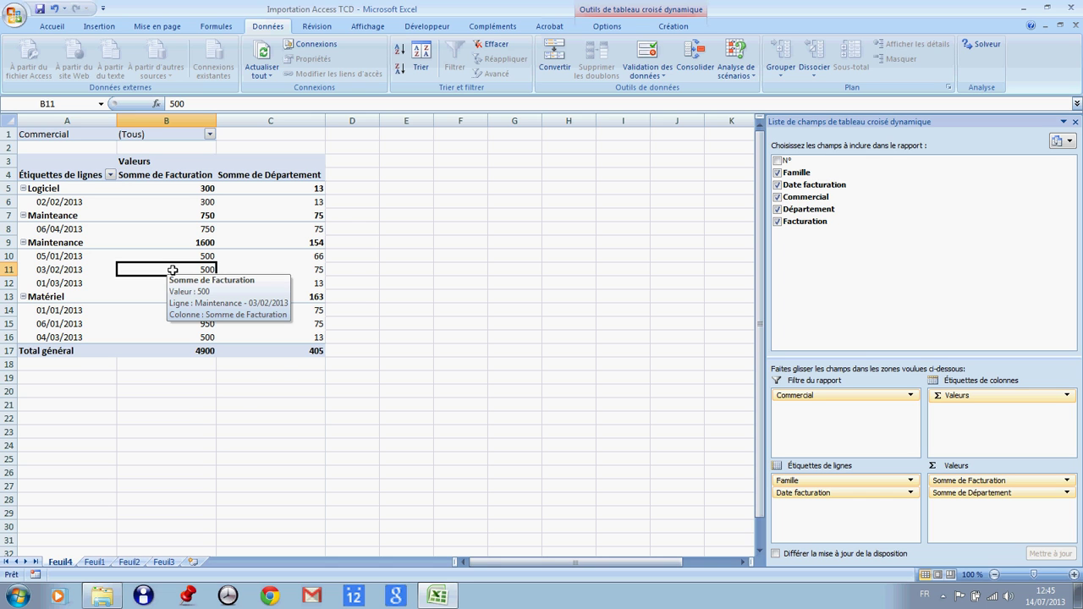
right_click(173, 269)
left_click(203, 326)
left_click(192, 351)
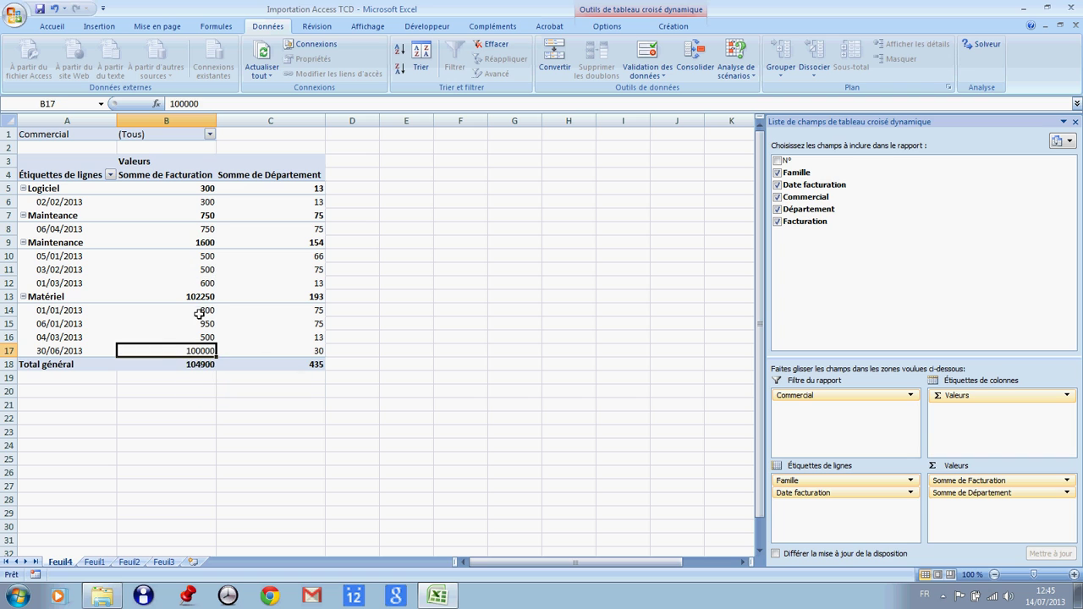
left_click(154, 231)
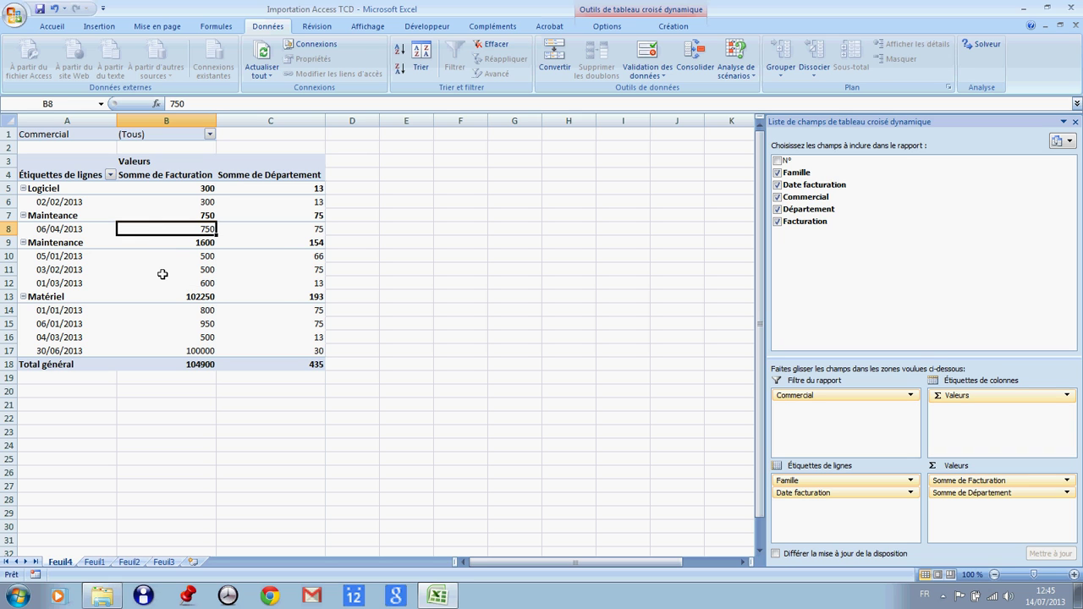
mouse_move(195, 268)
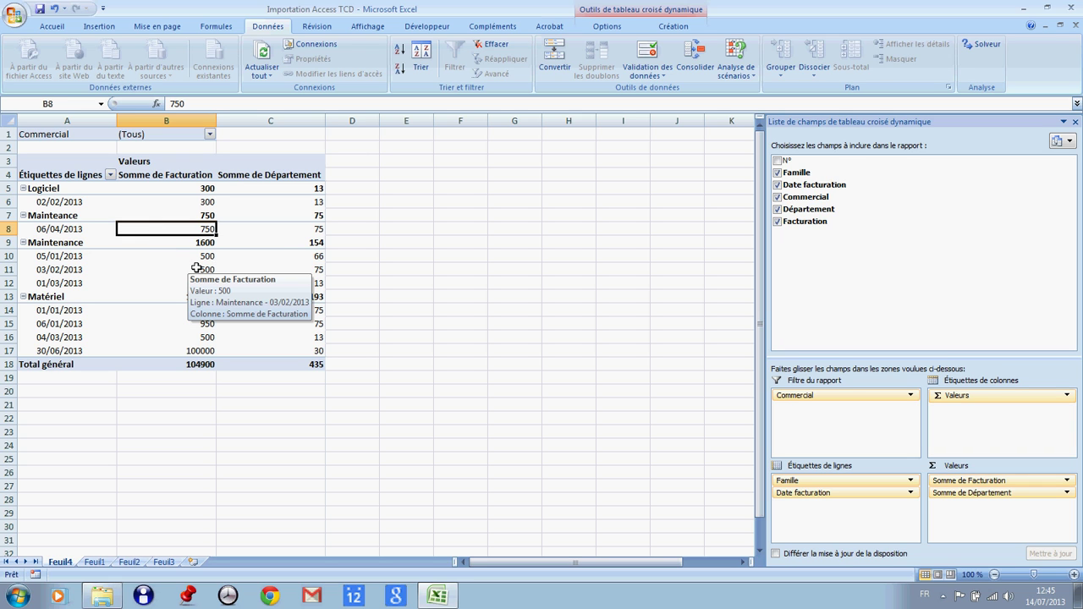